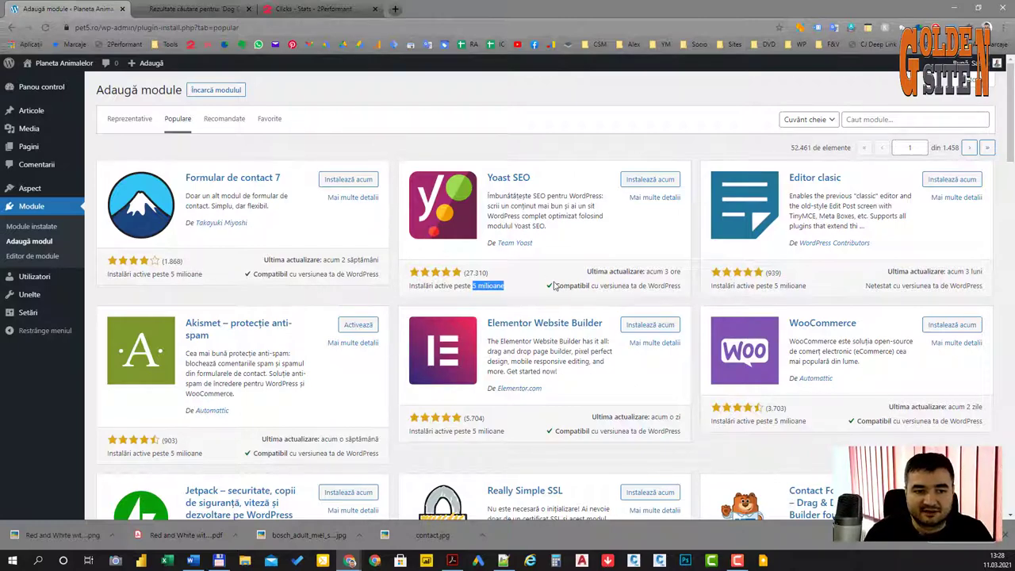
{"action": "scroll", "coordinate": [554, 284], "scroll_direction": "down", "scroll_amount": 1}
{"action": "scroll", "coordinate": [554, 284], "scroll_direction": "down", "scroll_amount": 3}
{"action": "scroll", "coordinate": [554, 284], "scroll_direction": "up", "scroll_amount": 3}
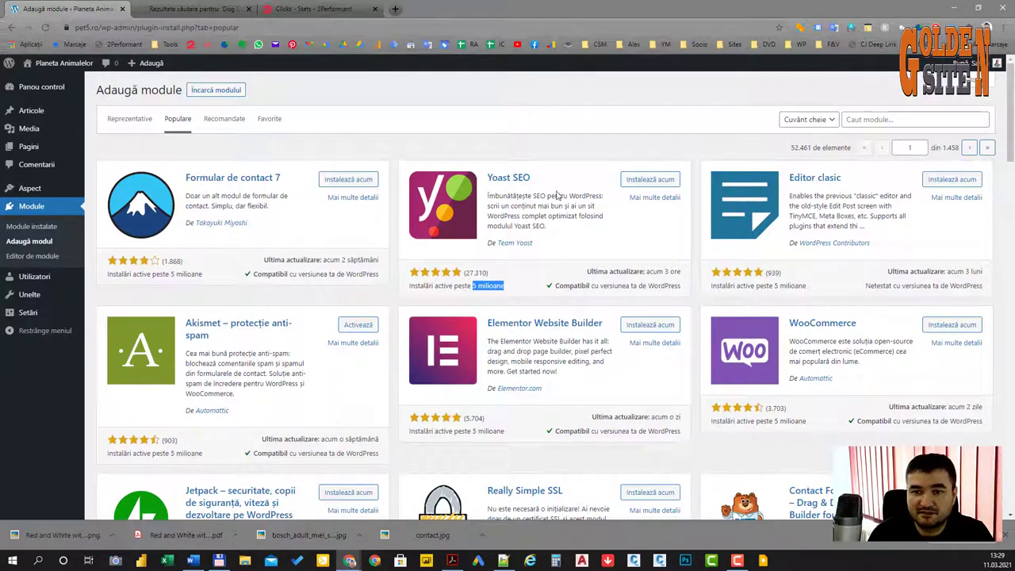
{"action": "scroll", "coordinate": [574, 266], "scroll_direction": "down", "scroll_amount": 4}
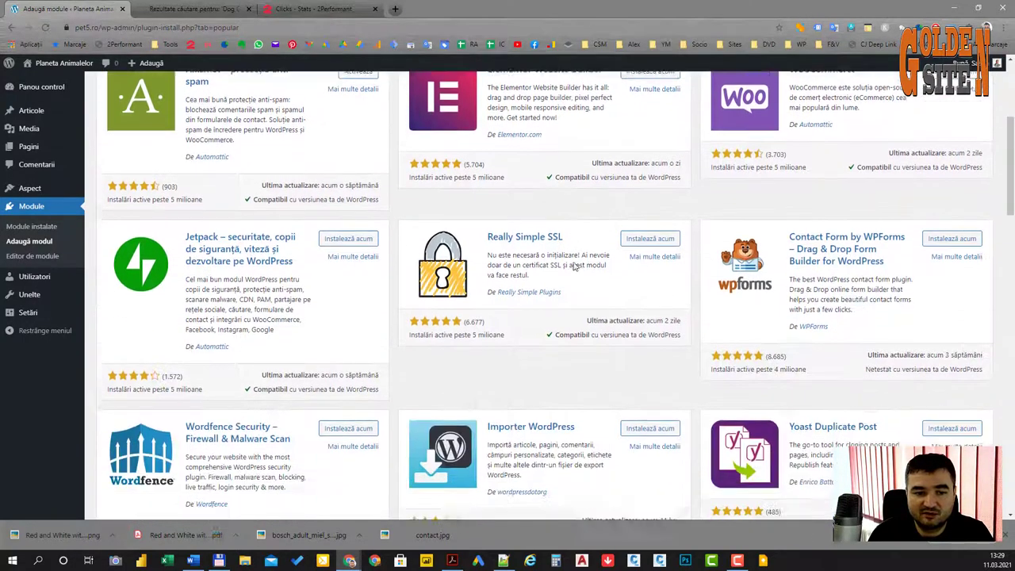
{"action": "scroll", "coordinate": [574, 266], "scroll_direction": "down", "scroll_amount": 1}
{"action": "scroll", "coordinate": [574, 265], "scroll_direction": "down", "scroll_amount": 3}
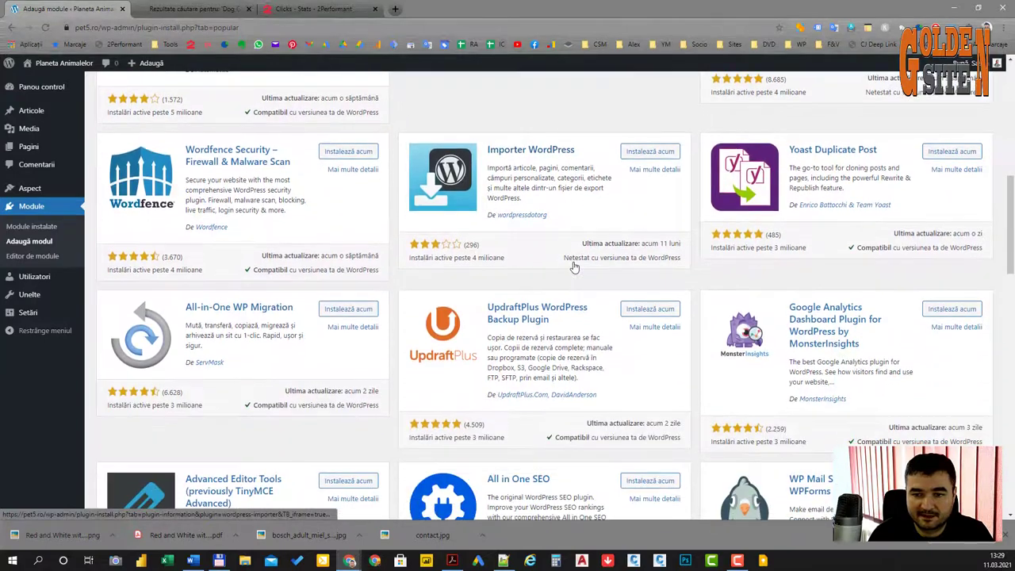
{"action": "scroll", "coordinate": [574, 268], "scroll_direction": "down", "scroll_amount": 3}
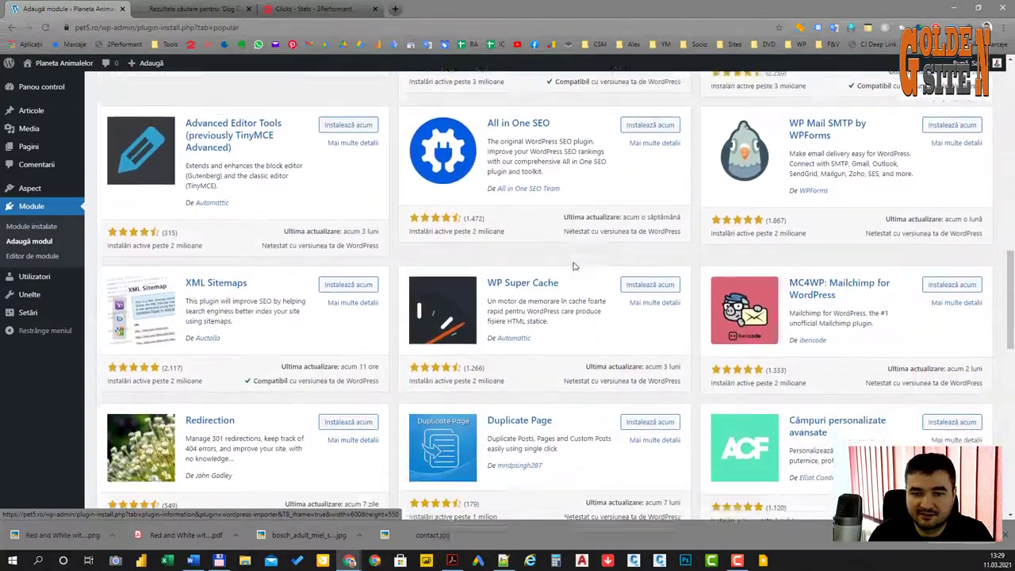
{"action": "scroll", "coordinate": [578, 256], "scroll_direction": "down", "scroll_amount": 3}
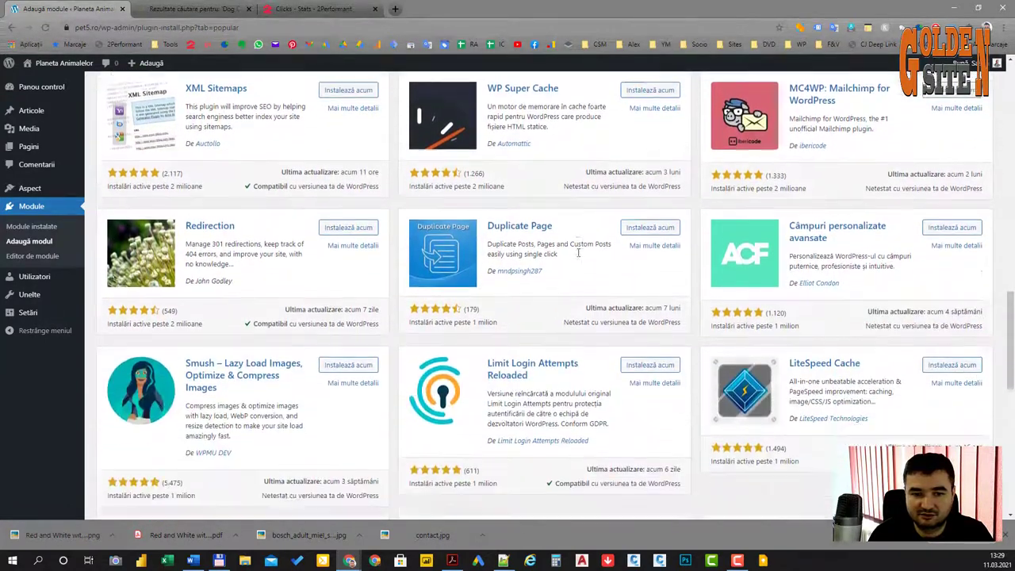
{"action": "scroll", "coordinate": [577, 256], "scroll_direction": "down", "scroll_amount": 3}
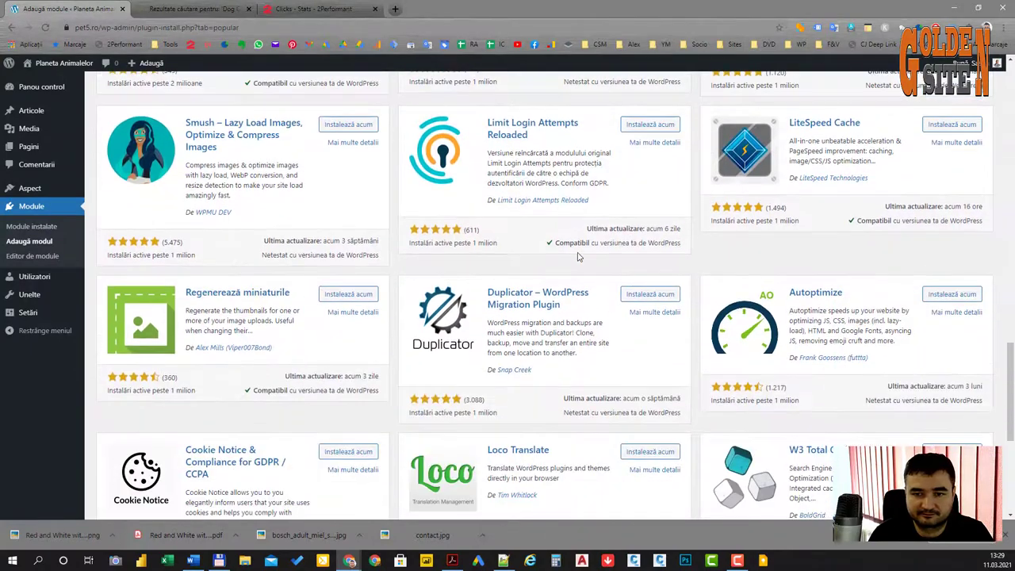
{"action": "scroll", "coordinate": [578, 256], "scroll_direction": "down", "scroll_amount": 3}
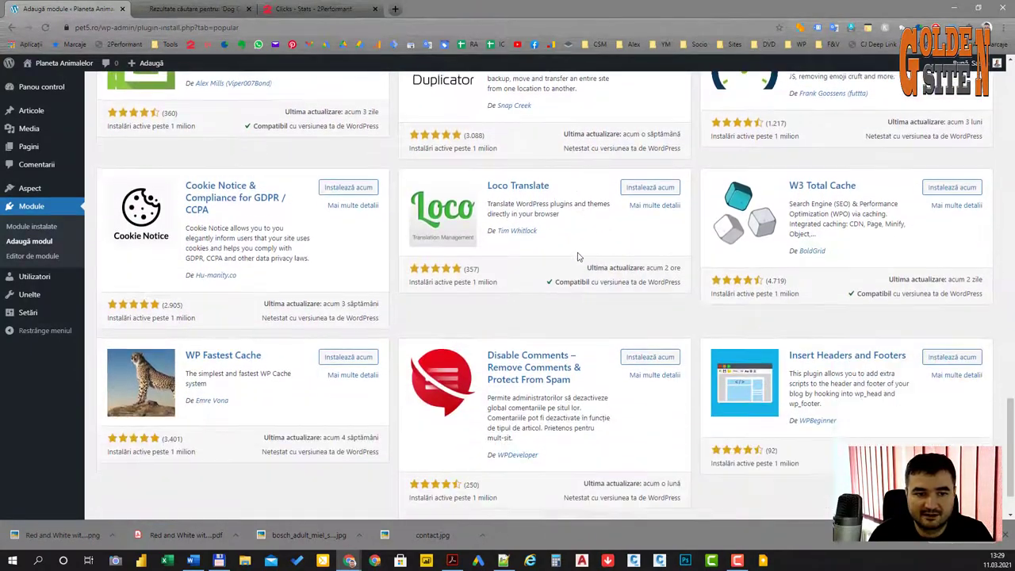
{"action": "scroll", "coordinate": [577, 256], "scroll_direction": "up", "scroll_amount": 15}
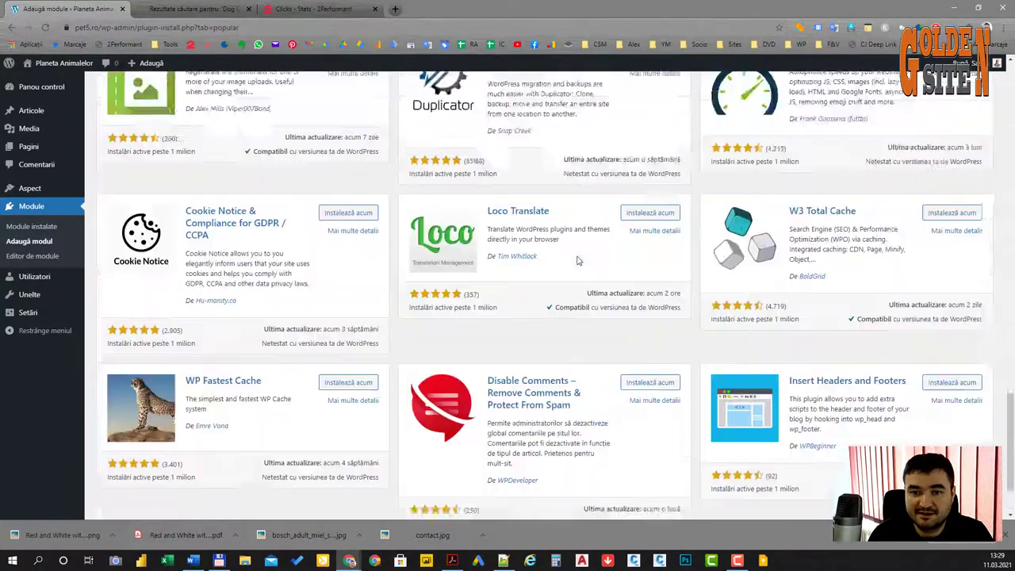
{"action": "scroll", "coordinate": [578, 256], "scroll_direction": "up", "scroll_amount": 4}
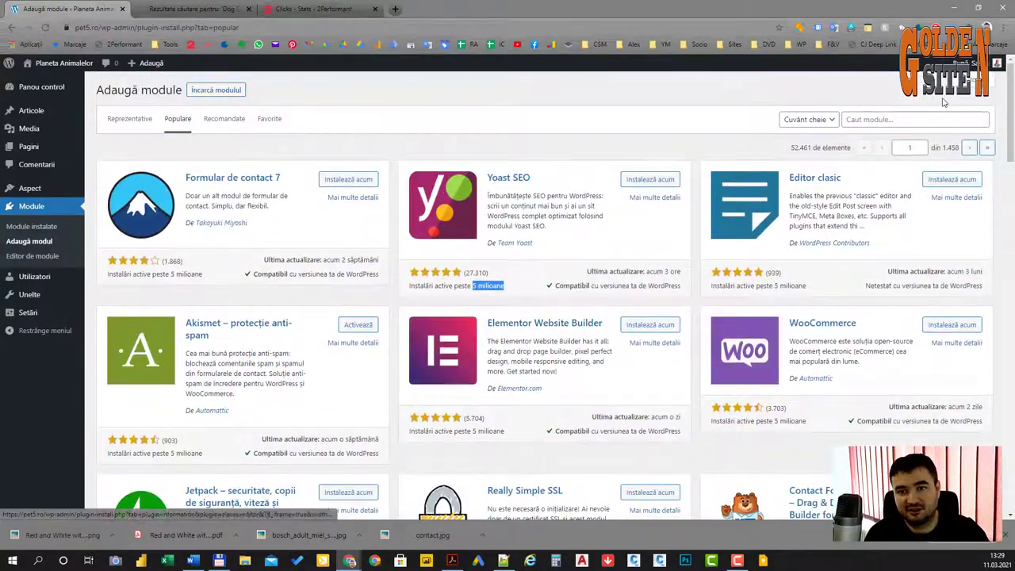
{"action": "left_click", "coordinate": [893, 119]}
Step: Search plugins for 'se', then install and activate Rank Math SEO
{"action": "type", "text": "seo"}
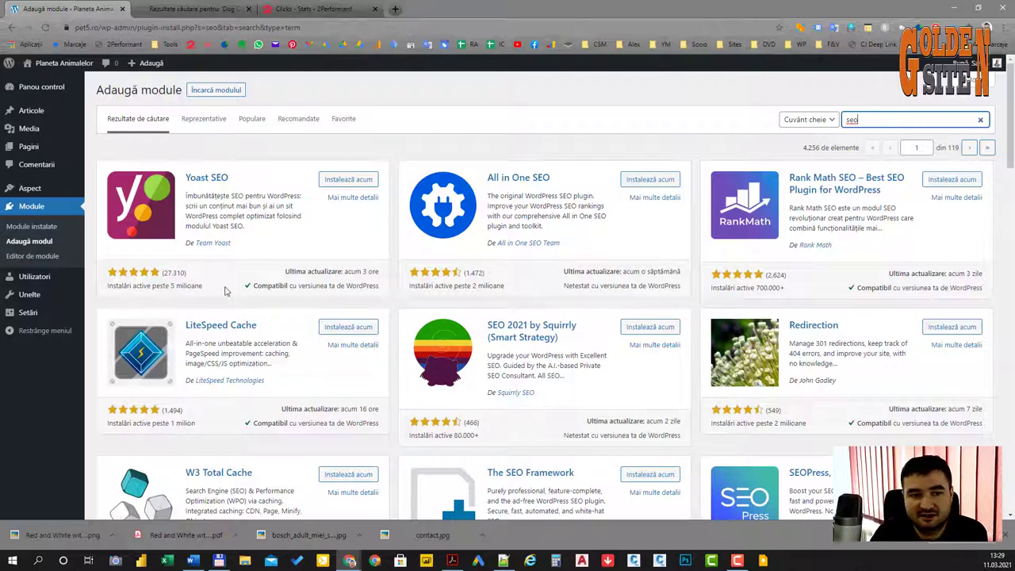
{"action": "left_click_drag", "start_coordinate": [784, 288], "coordinate": [759, 291]}
{"action": "left_click", "coordinate": [811, 294]}
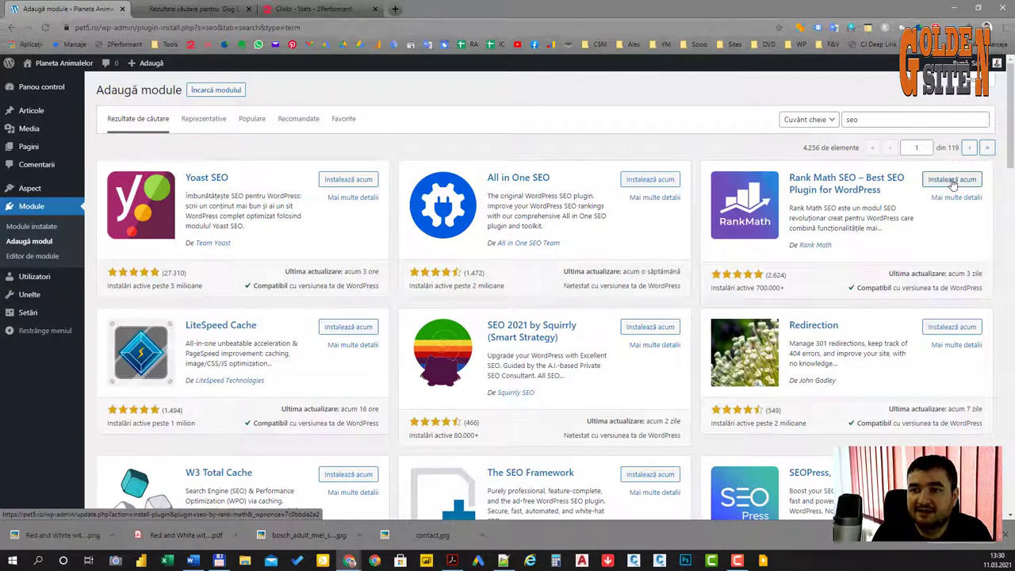
{"action": "left_click", "coordinate": [962, 181]}
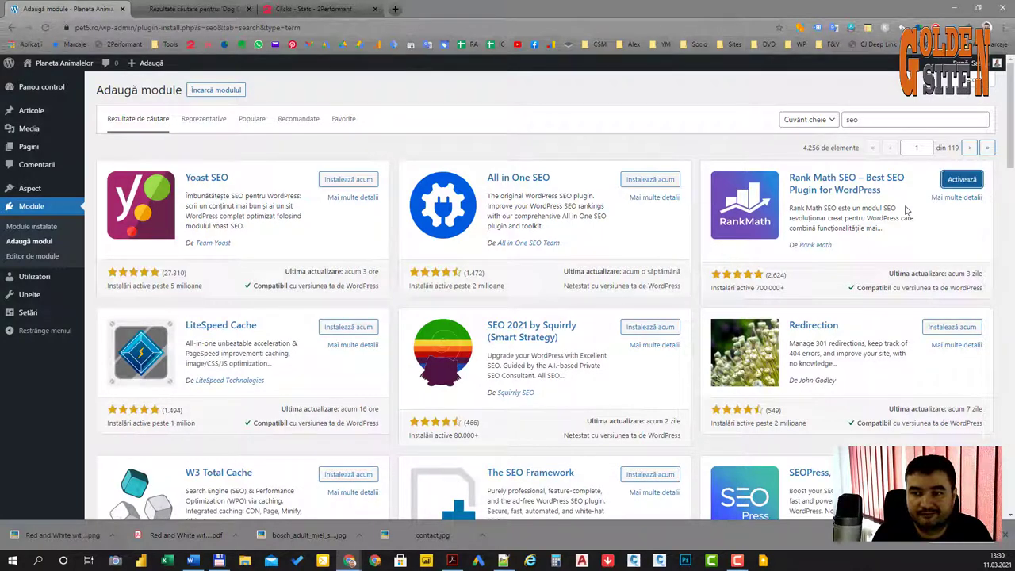
{"action": "left_click", "coordinate": [963, 181]}
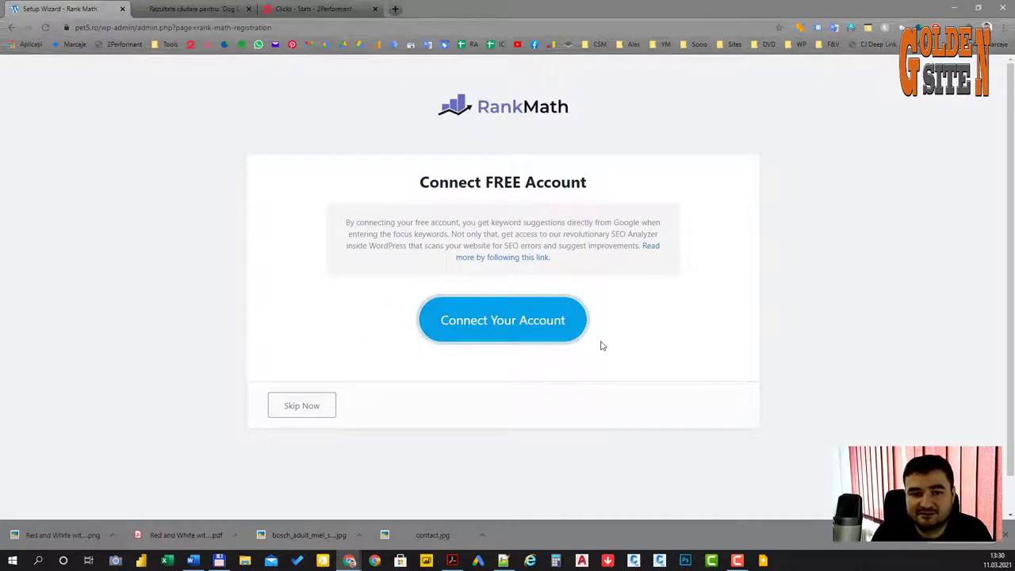
Step: Skip the Connect FREE Account step of the Rank Math wizard
{"action": "left_click", "coordinate": [311, 407]}
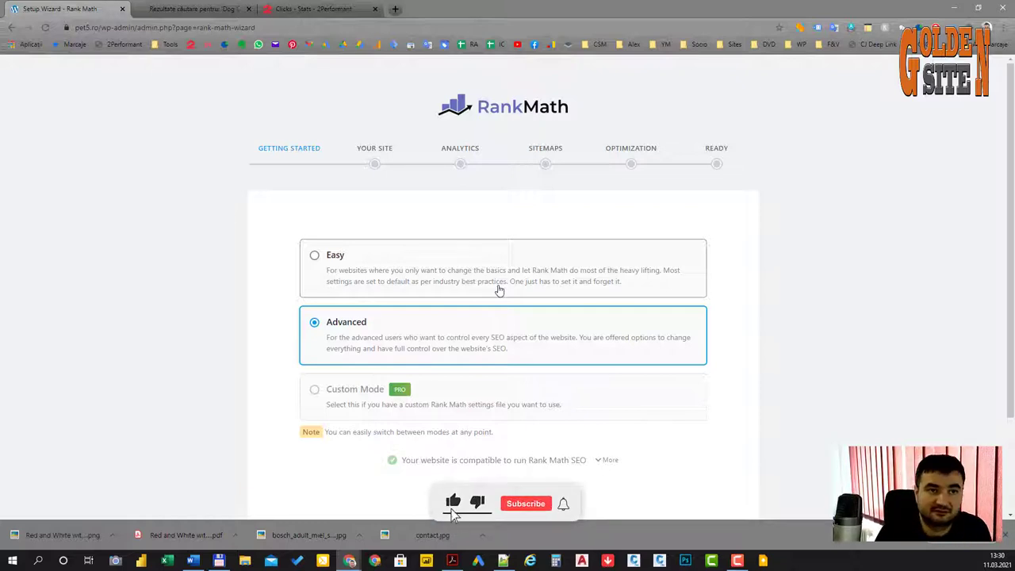
Step: Translate 'wizard' from English in Google Translate, then go back to the Rank Math wizard tab
{"action": "left_click", "coordinate": [429, 45]}
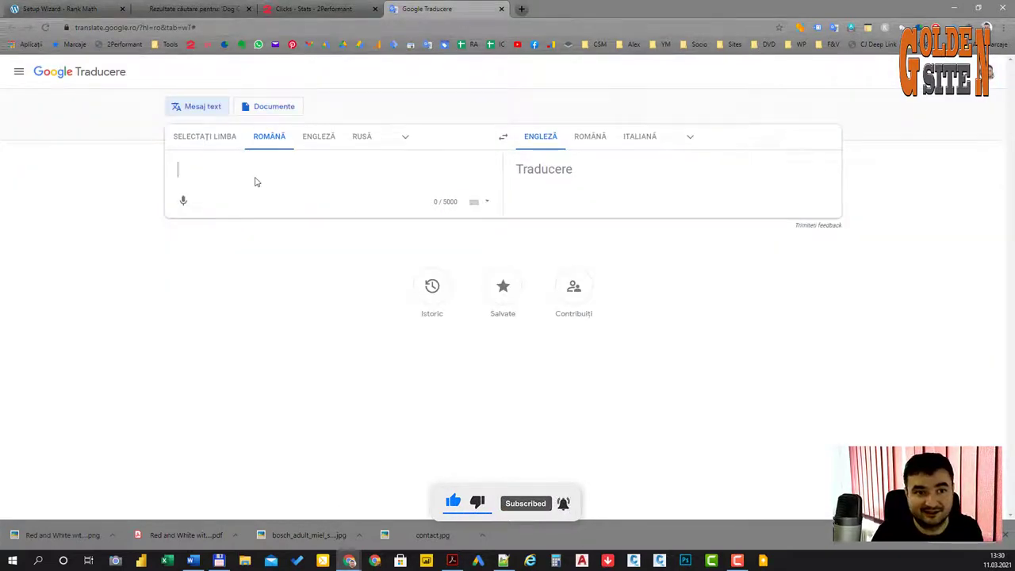
{"action": "left_click", "coordinate": [321, 136]}
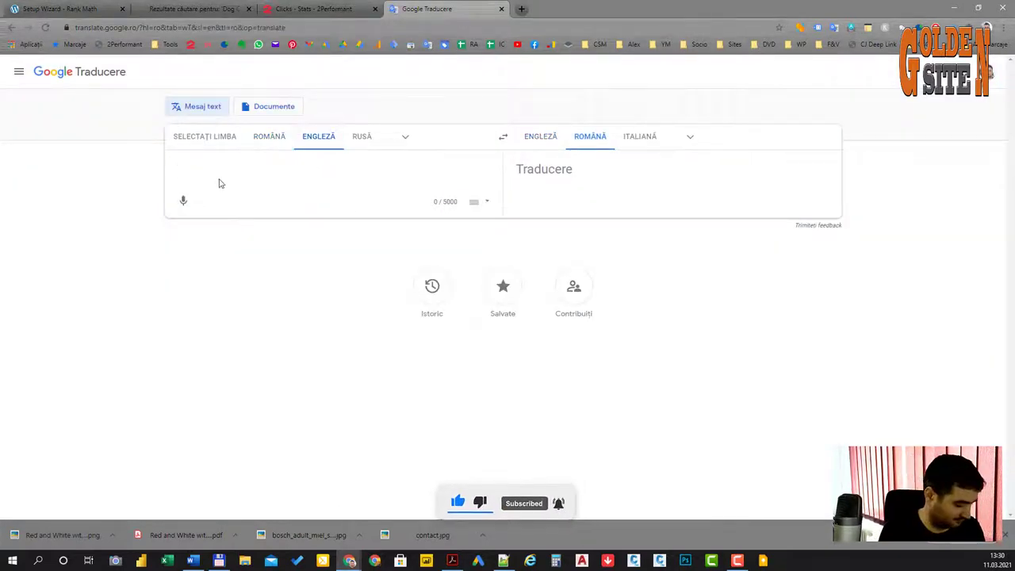
{"action": "type", "text": "wizard"}
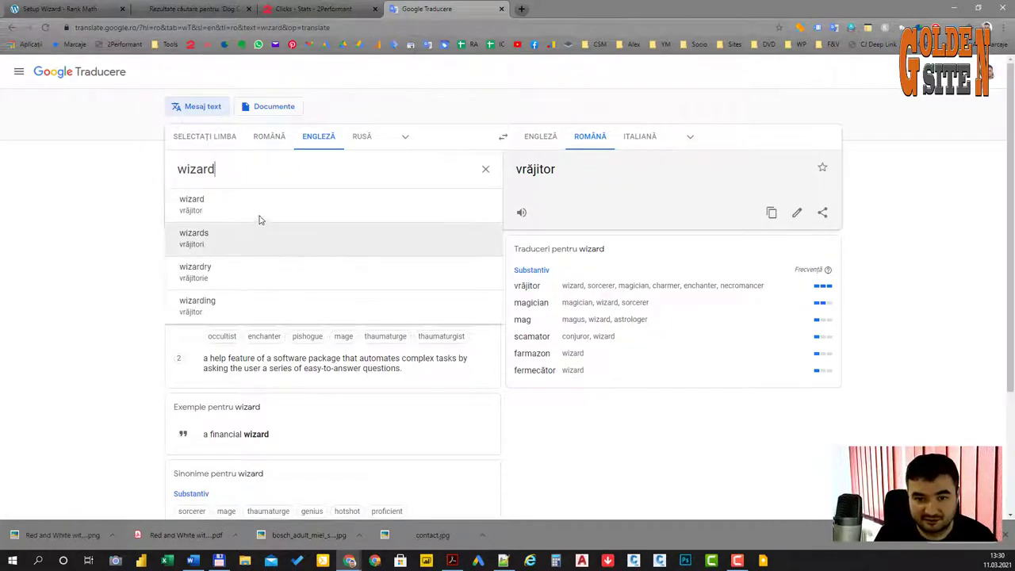
{"action": "left_click", "coordinate": [317, 9]}
{"action": "left_click", "coordinate": [428, 9]}
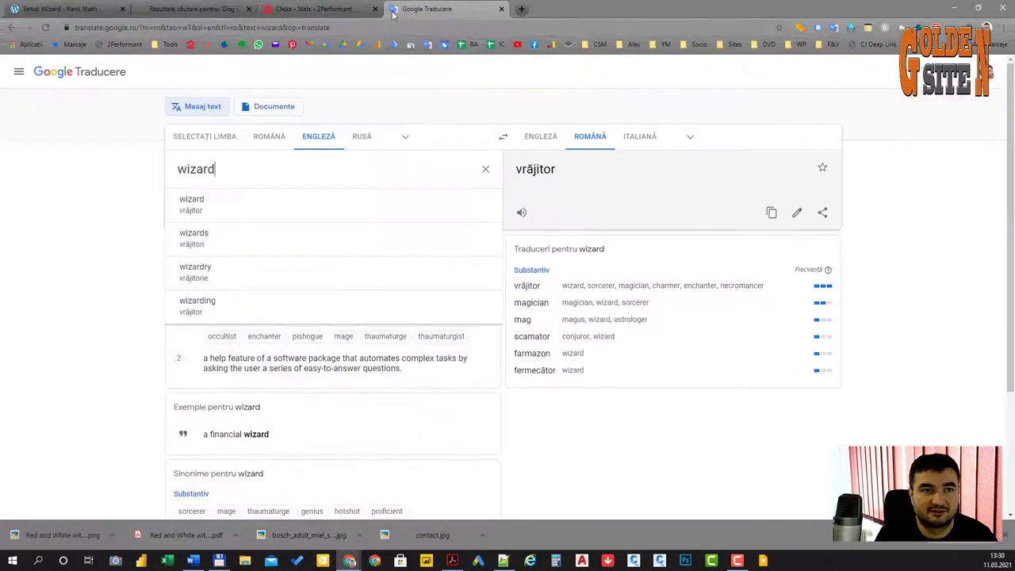
{"action": "left_click", "coordinate": [188, 7]}
{"action": "left_click", "coordinate": [67, 9]}
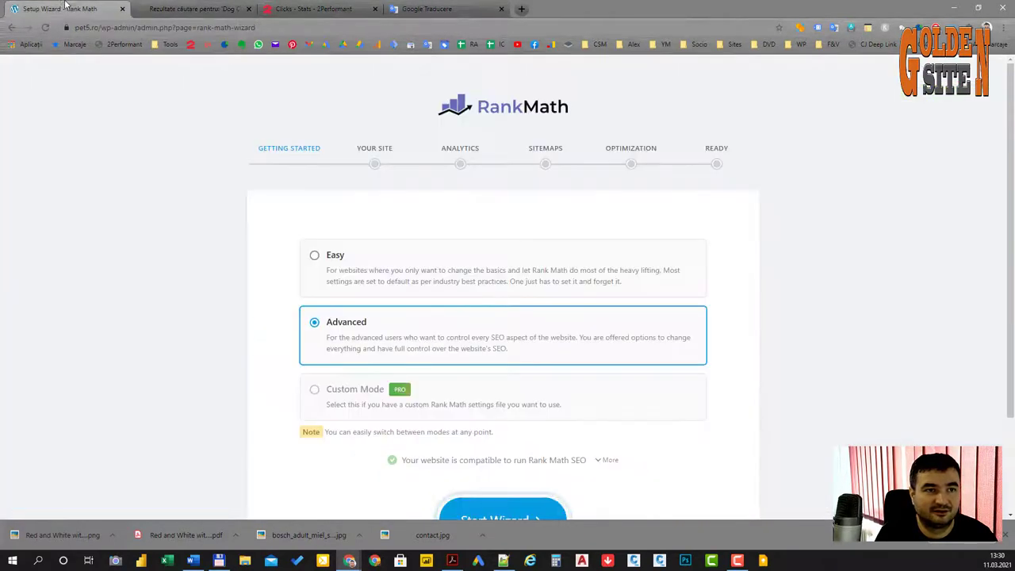
Step: Close the dog search results tab and start the Rank Math wizard in Advanced mode
{"action": "middle_click", "coordinate": [201, 7]}
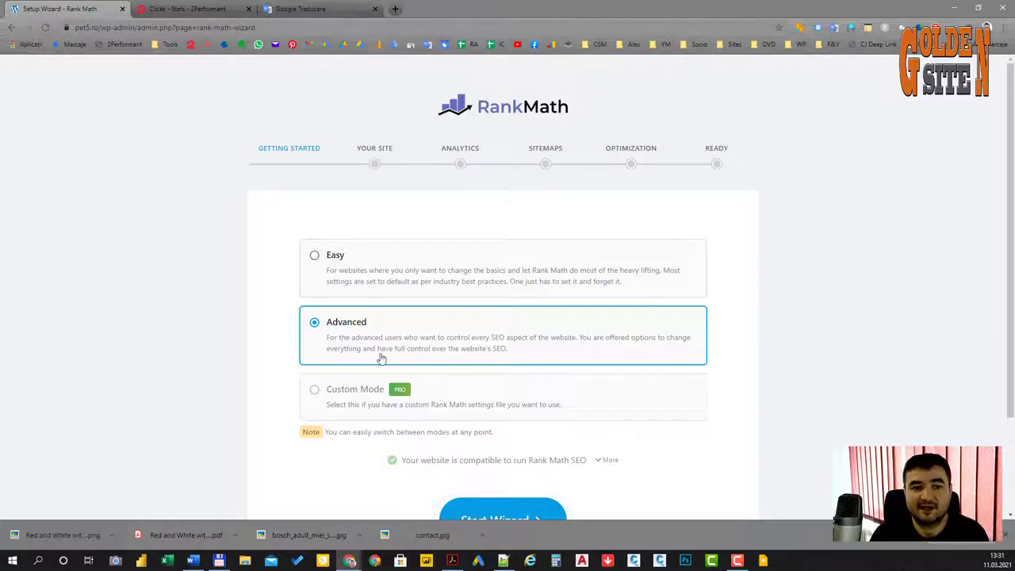
{"action": "scroll", "coordinate": [444, 325], "scroll_direction": "down", "scroll_amount": 1}
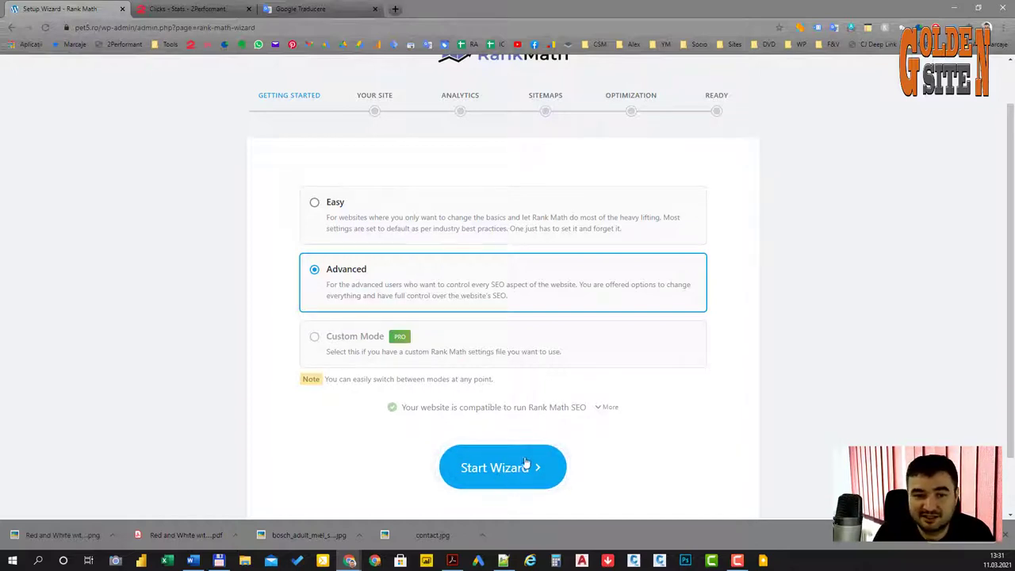
{"action": "scroll", "coordinate": [527, 426], "scroll_direction": "down", "scroll_amount": 1}
{"action": "scroll", "coordinate": [527, 427], "scroll_direction": "up", "scroll_amount": 2}
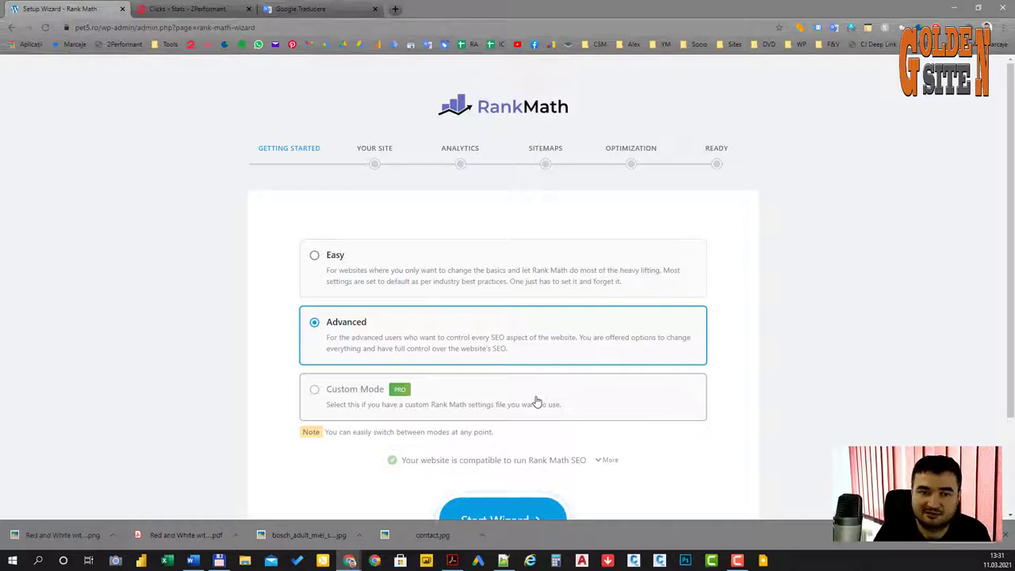
{"action": "scroll", "coordinate": [521, 406], "scroll_direction": "down", "scroll_amount": 2}
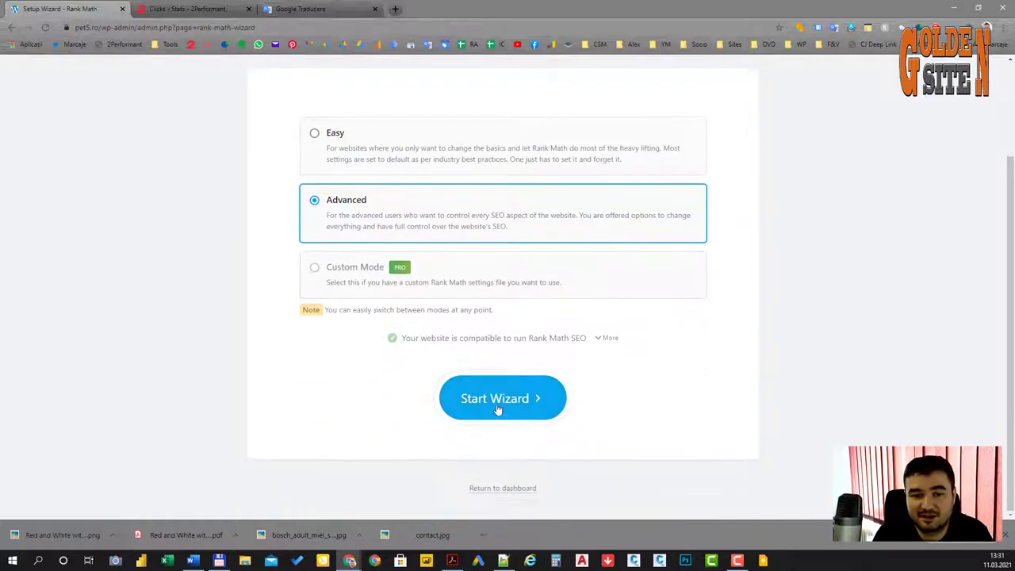
{"action": "left_click", "coordinate": [507, 408]}
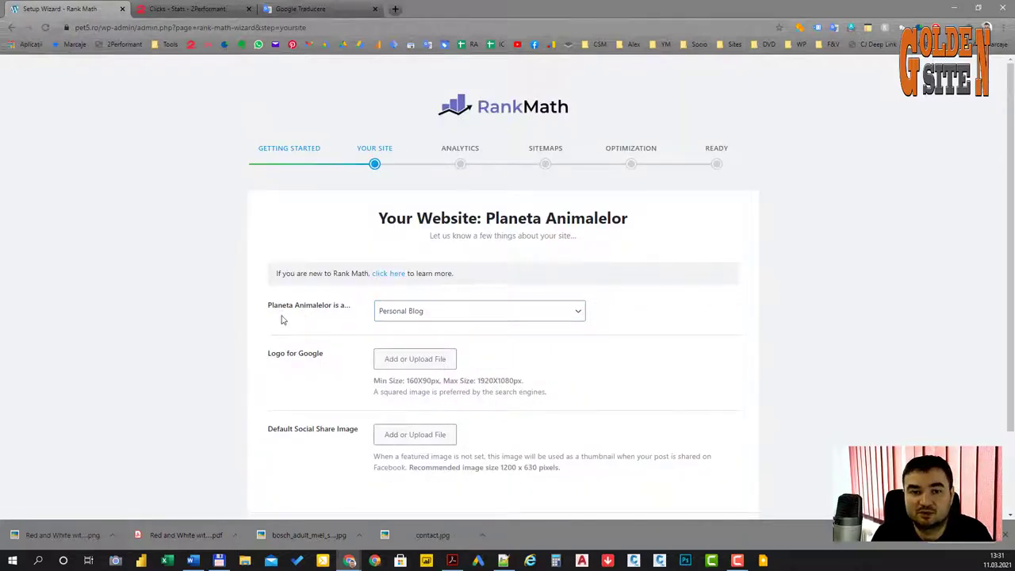
Step: Set the site type to Webshop, business type to Pet Store, and company name to Planeta Animalelor
{"action": "scroll", "coordinate": [287, 286], "scroll_direction": "down", "scroll_amount": 1}
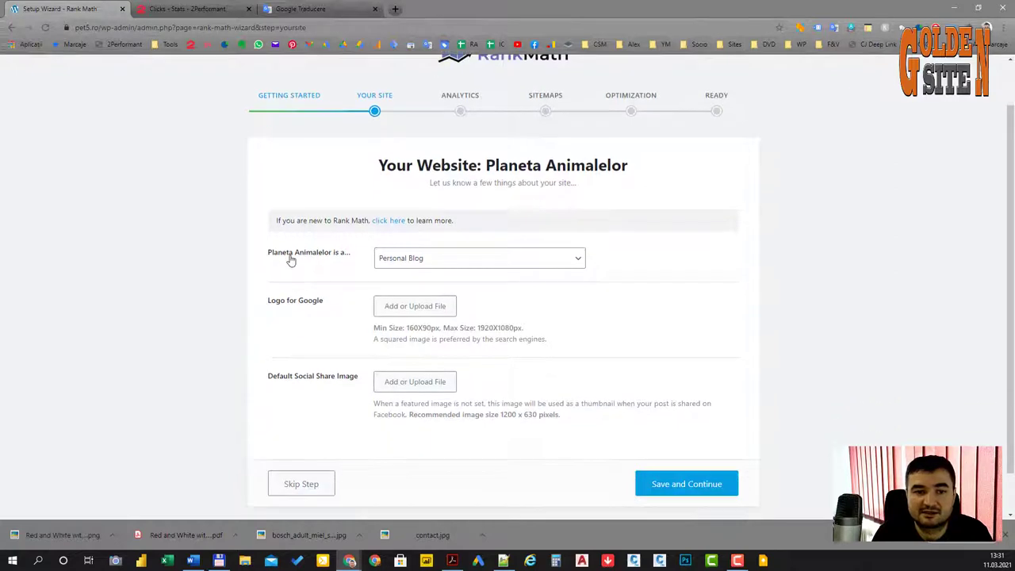
{"action": "left_click", "coordinate": [443, 260]}
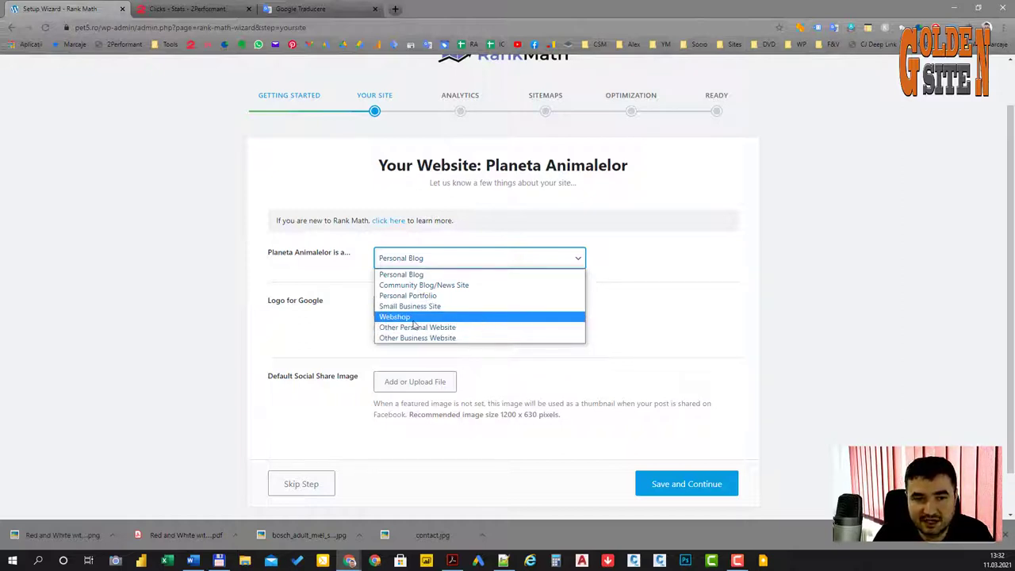
{"action": "left_click", "coordinate": [479, 318]}
{"action": "left_click", "coordinate": [440, 310]}
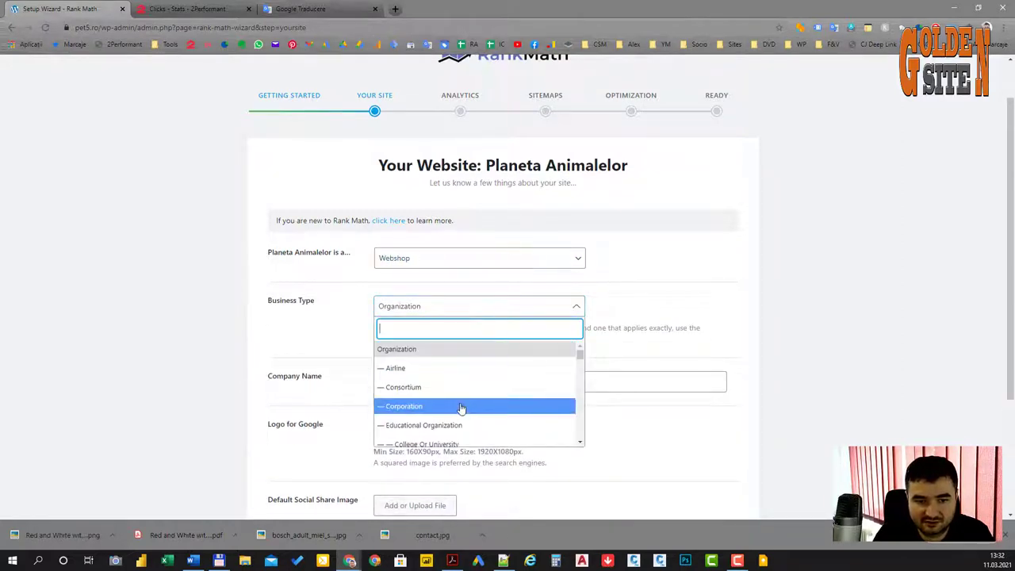
{"action": "scroll", "coordinate": [475, 396], "scroll_direction": "down", "scroll_amount": 1}
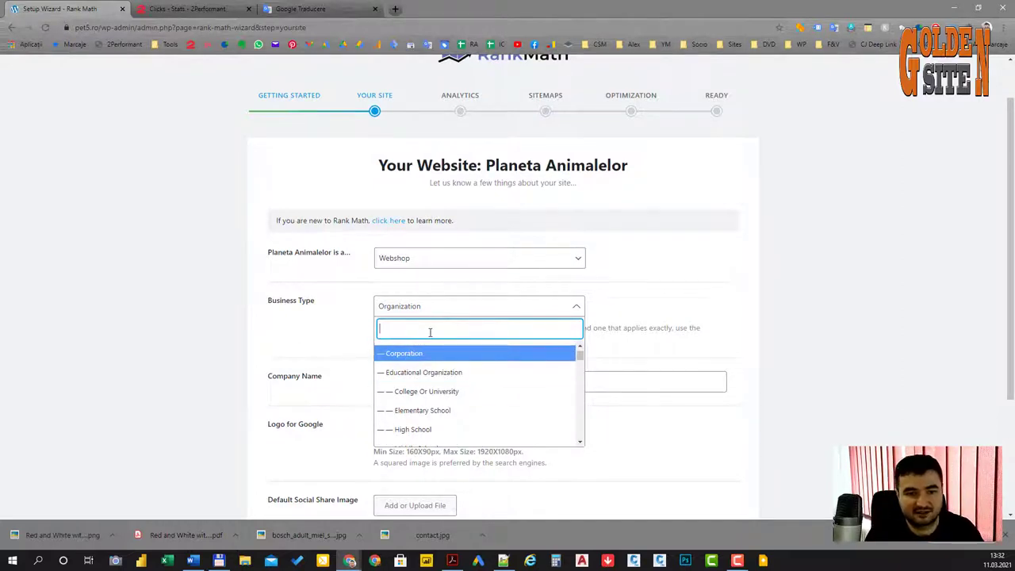
{"action": "type", "text": "pet"}
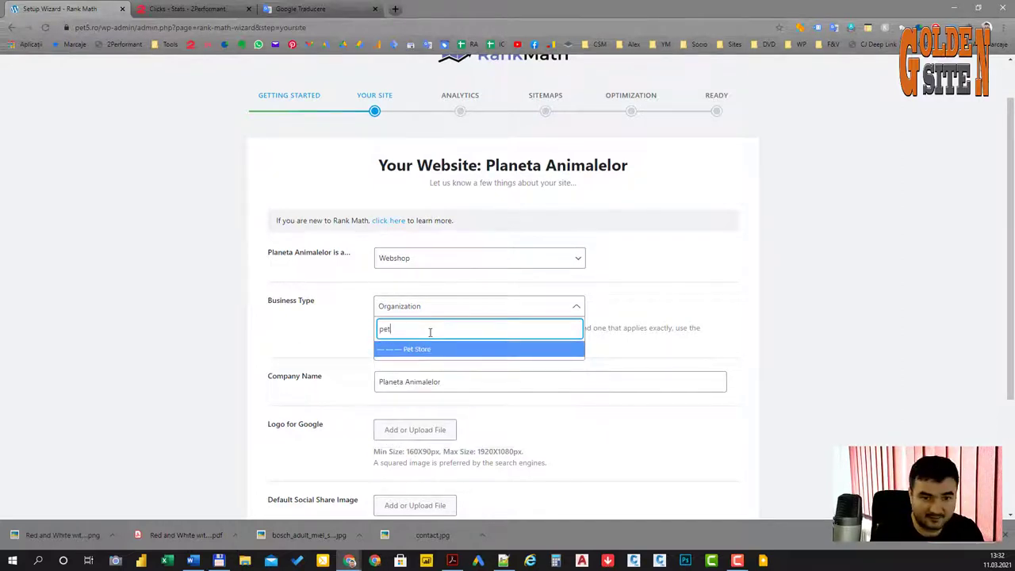
{"action": "left_click", "coordinate": [420, 354]}
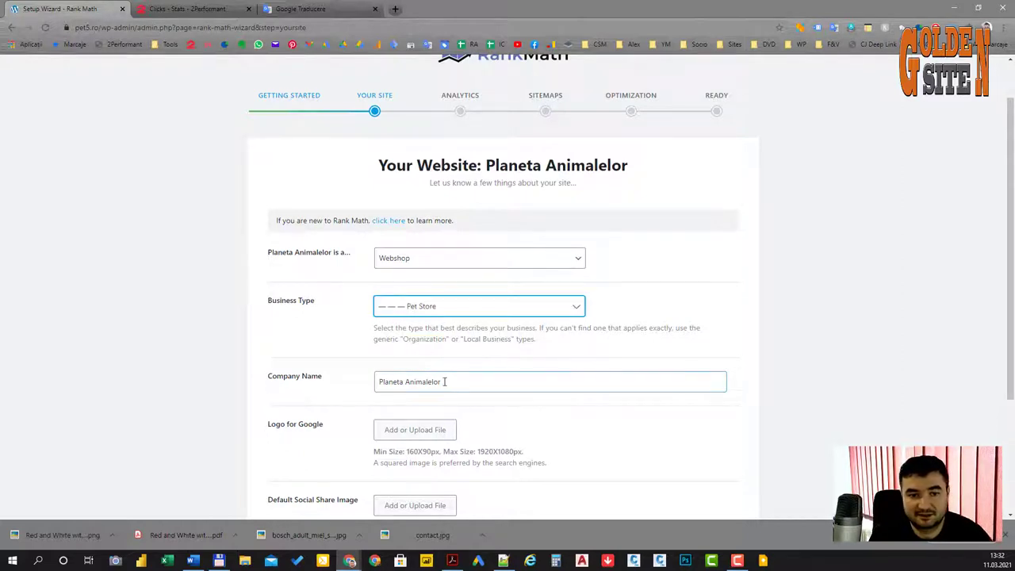
{"action": "left_click", "coordinate": [489, 389]}
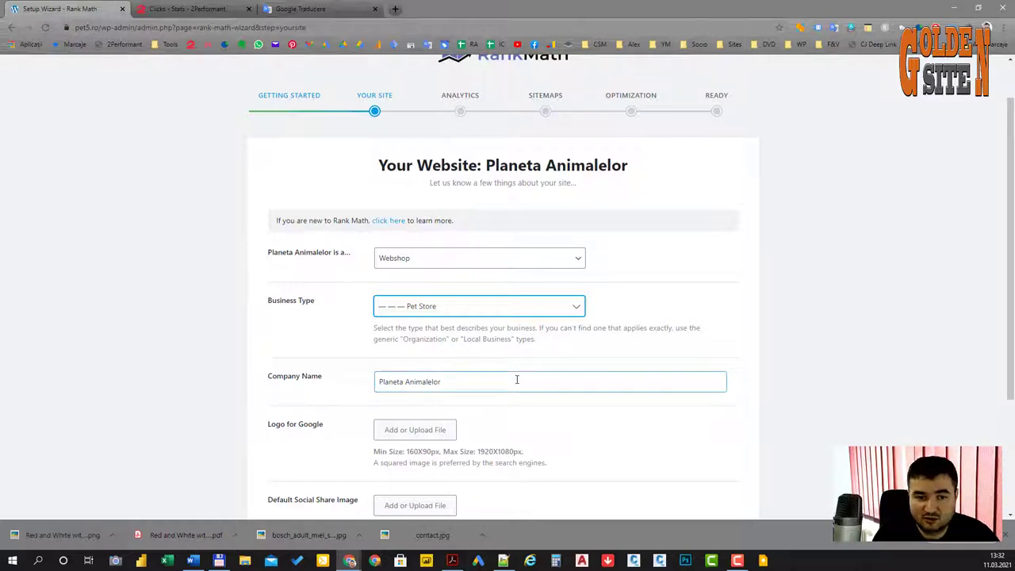
{"action": "scroll", "coordinate": [512, 392], "scroll_direction": "down", "scroll_amount": 2}
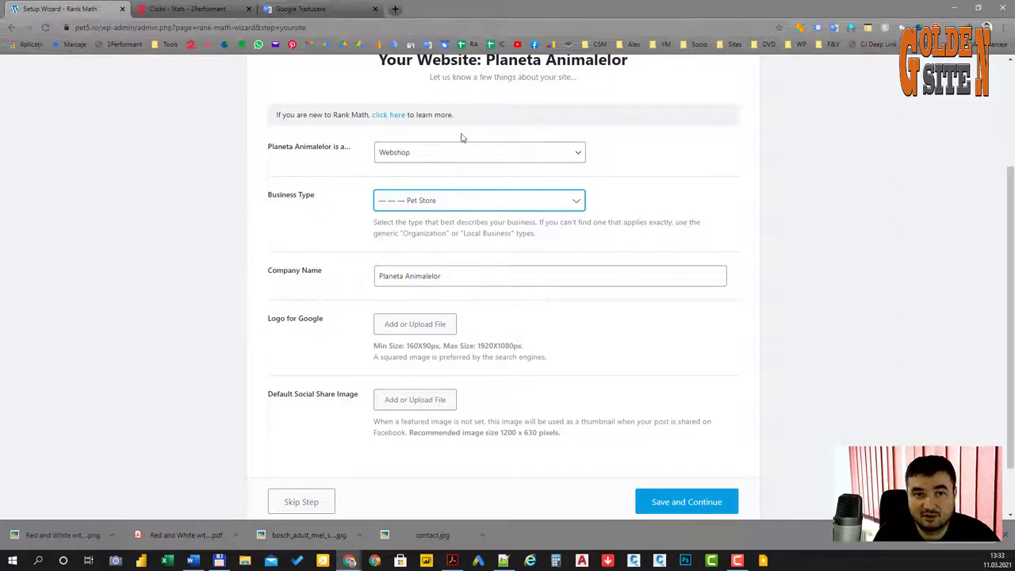
{"action": "left_click", "coordinate": [333, 9]}
Step: Search Google for 'free image logo generator' and open the FreeLogoDesign result
{"action": "left_click", "coordinate": [337, 27]}
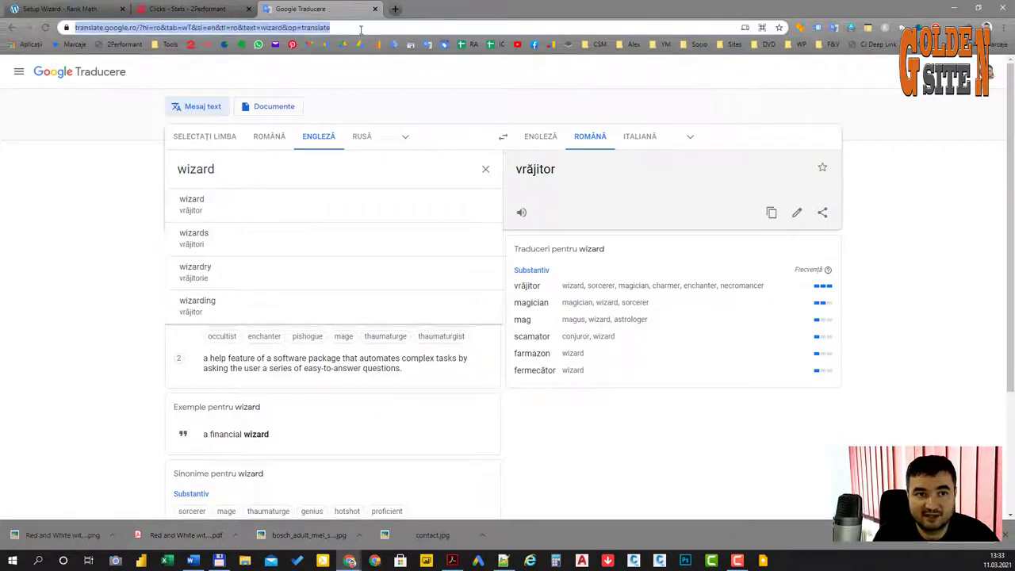
{"action": "type", "text": "free"}
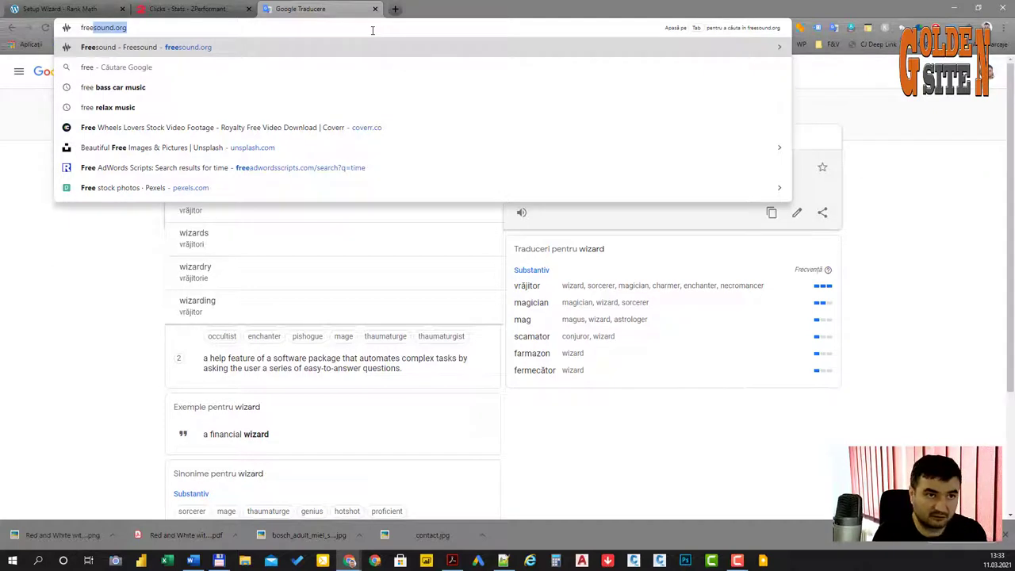
{"action": "type", "text": " image lo"}
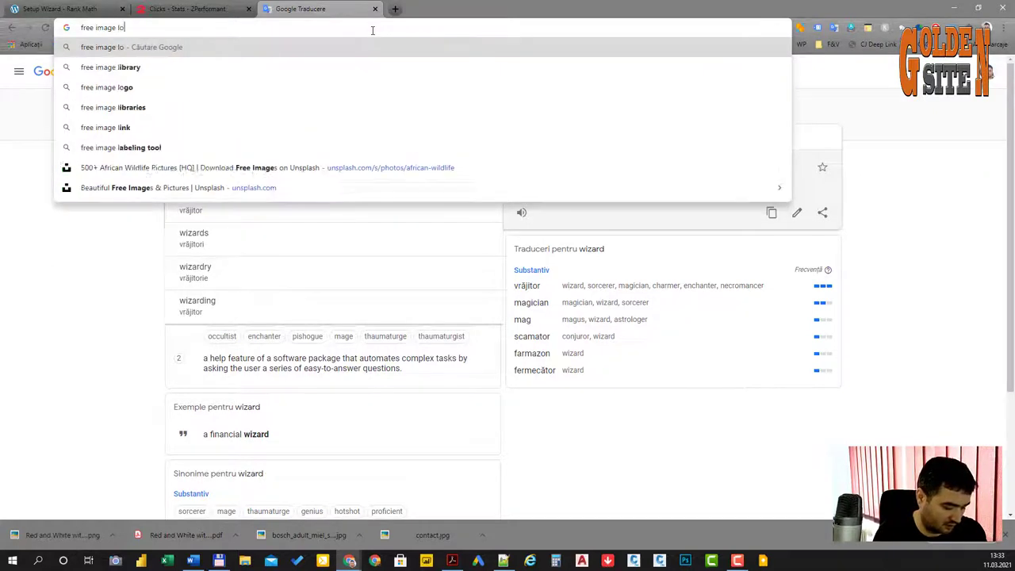
{"action": "type", "text": "go "}
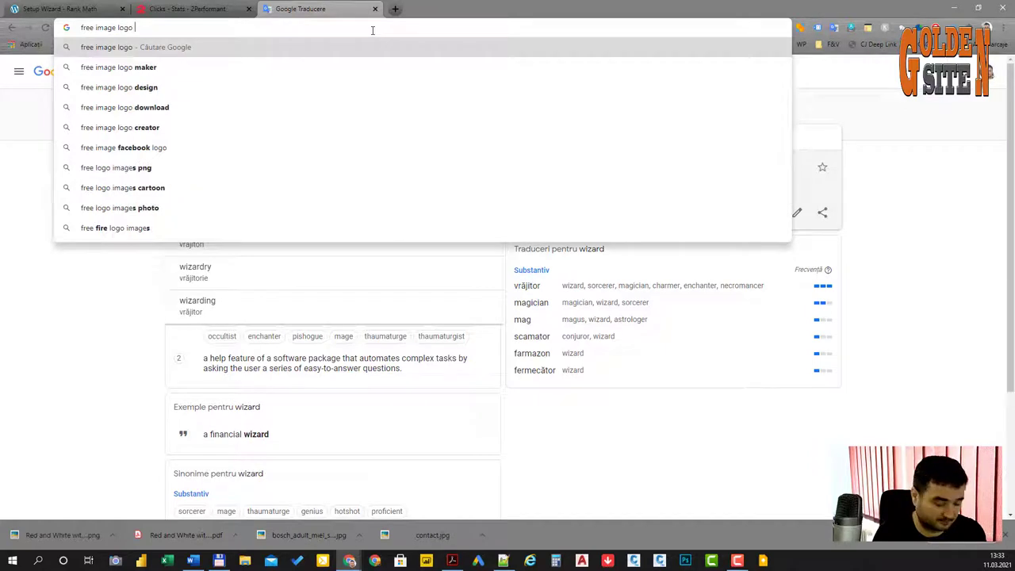
{"action": "type", "text": "generator"}
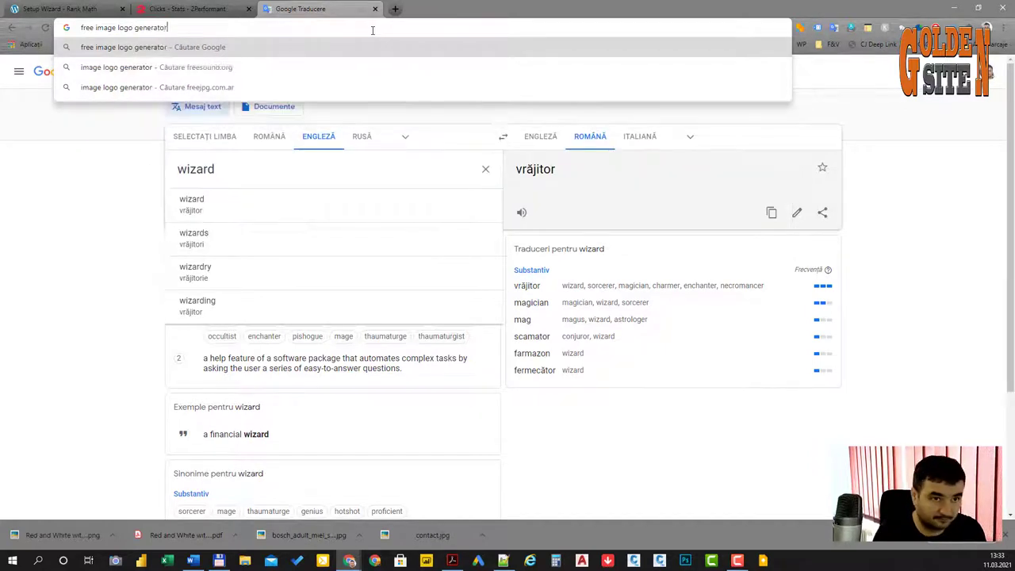
{"action": "key", "text": "Return"}
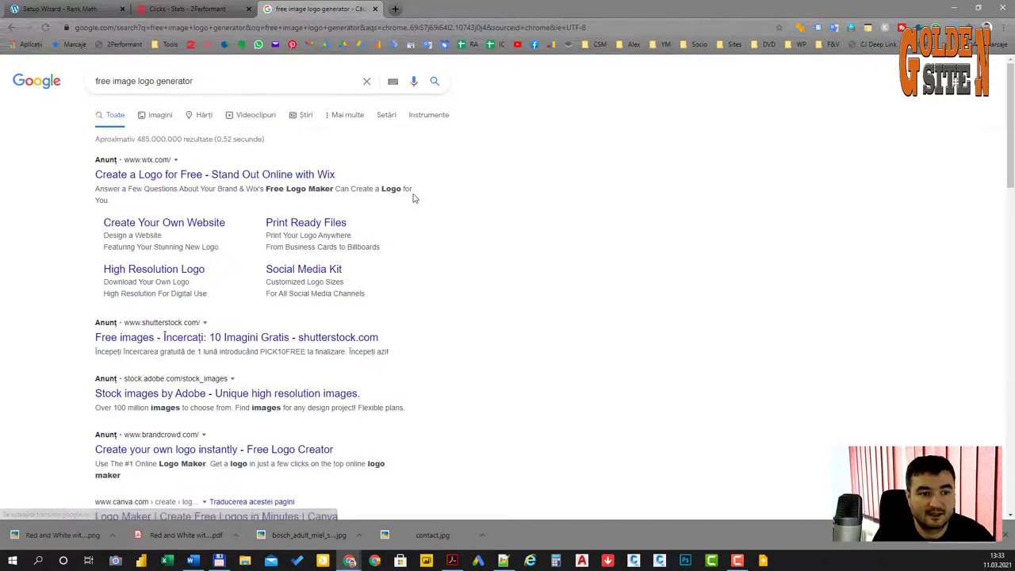
{"action": "scroll", "coordinate": [491, 320], "scroll_direction": "down", "scroll_amount": 3}
{"action": "scroll", "coordinate": [507, 319], "scroll_direction": "down", "scroll_amount": 1}
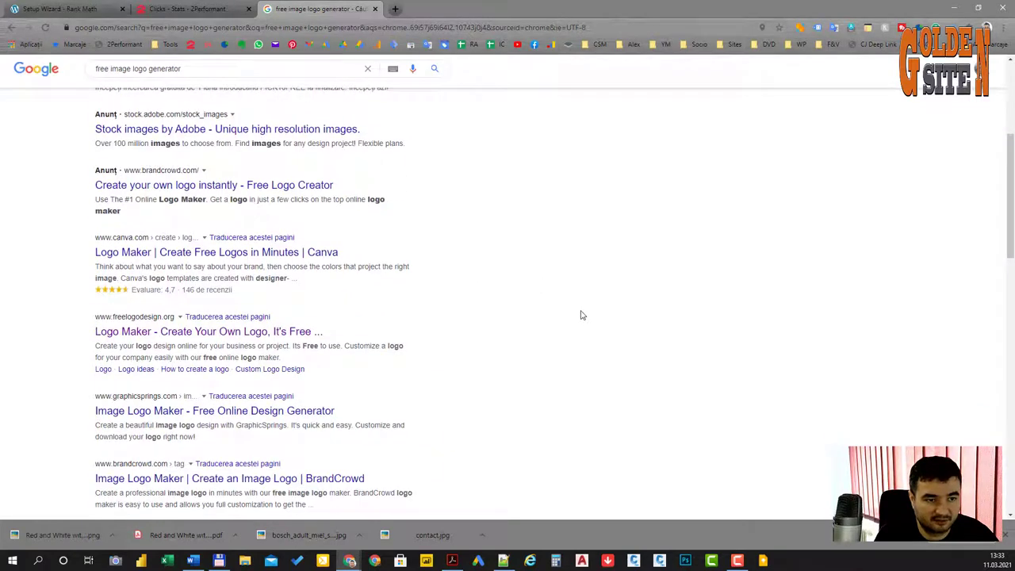
{"action": "left_click", "coordinate": [157, 333], "text": "ctrl"}
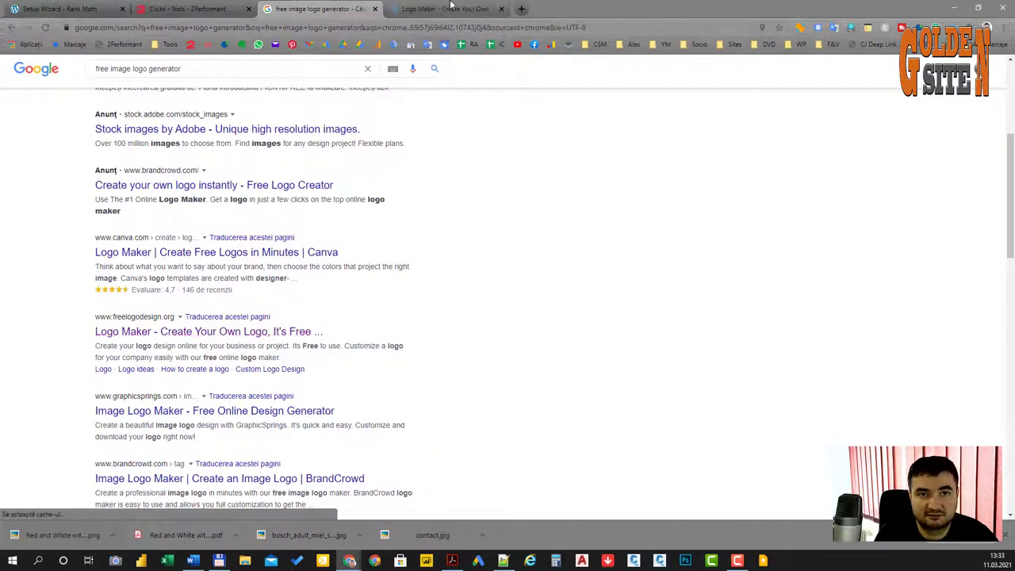
{"action": "key", "text": "ctrl+Tab"}
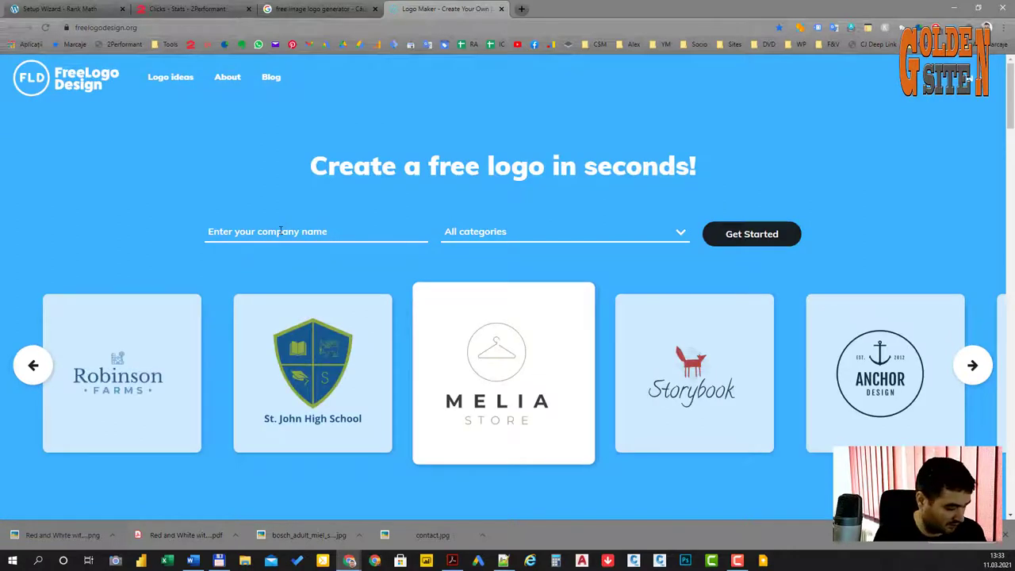
Step: Start a logo named pet5 in the Animals & Pets category
{"action": "left_click", "coordinate": [280, 231]}
{"action": "type", "text": "pets"}
{"action": "left_click", "coordinate": [494, 238]}
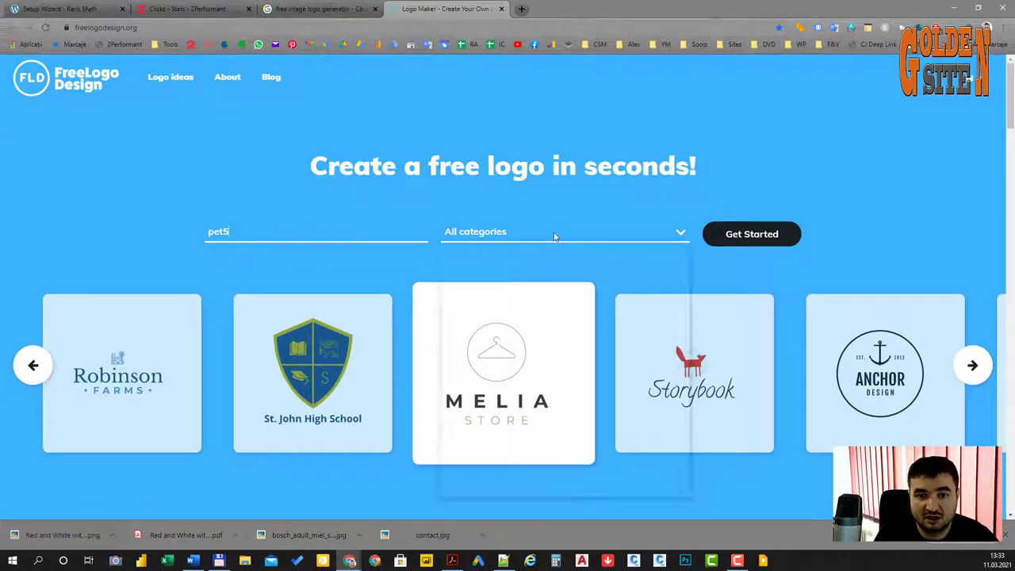
{"action": "left_click", "coordinate": [525, 292]}
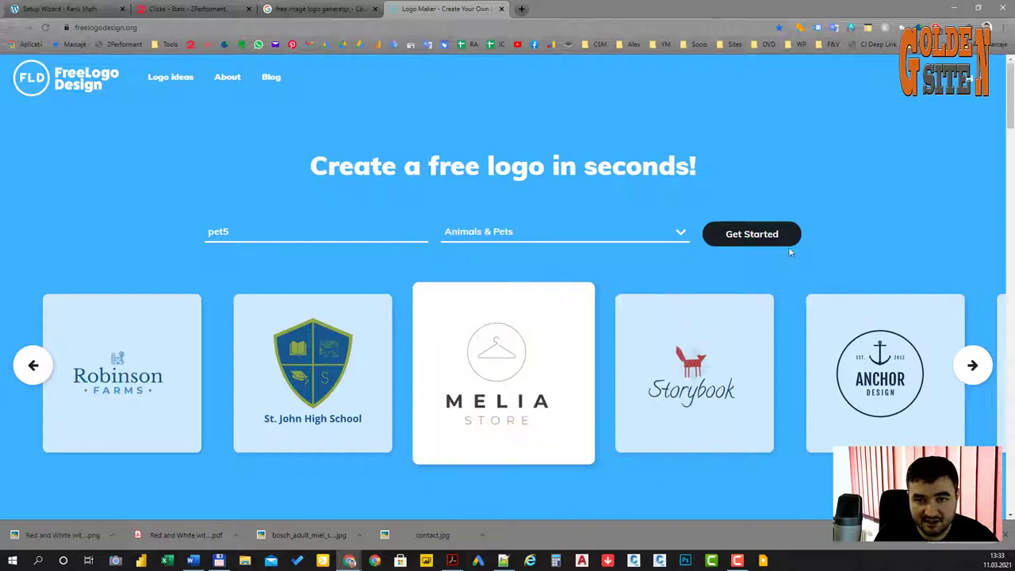
{"action": "left_click", "coordinate": [747, 238]}
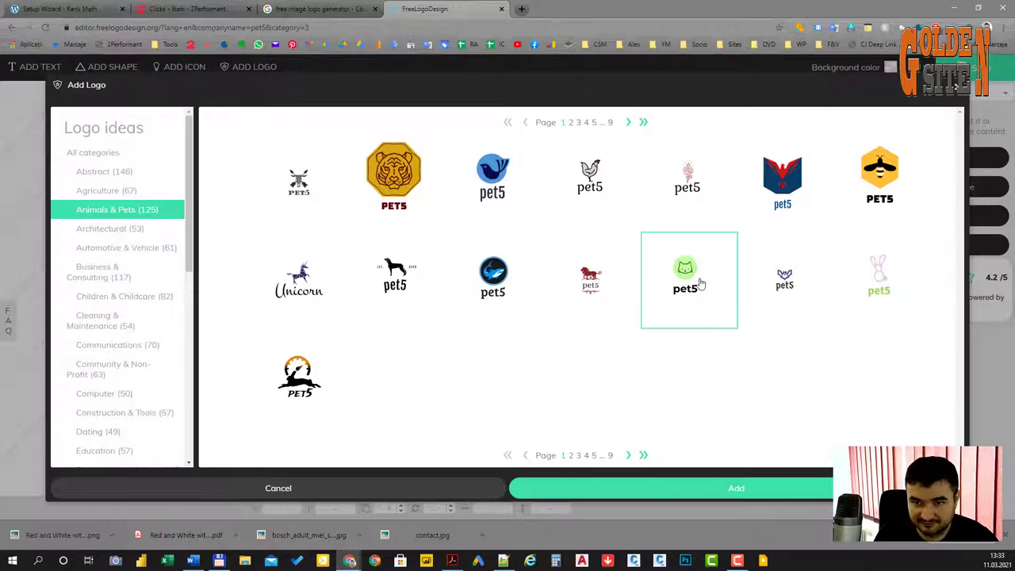
Step: Add the purple-circle dog-and-cat logo from page 2 of ideas, check its elements, and save it
{"action": "left_click", "coordinate": [570, 455]}
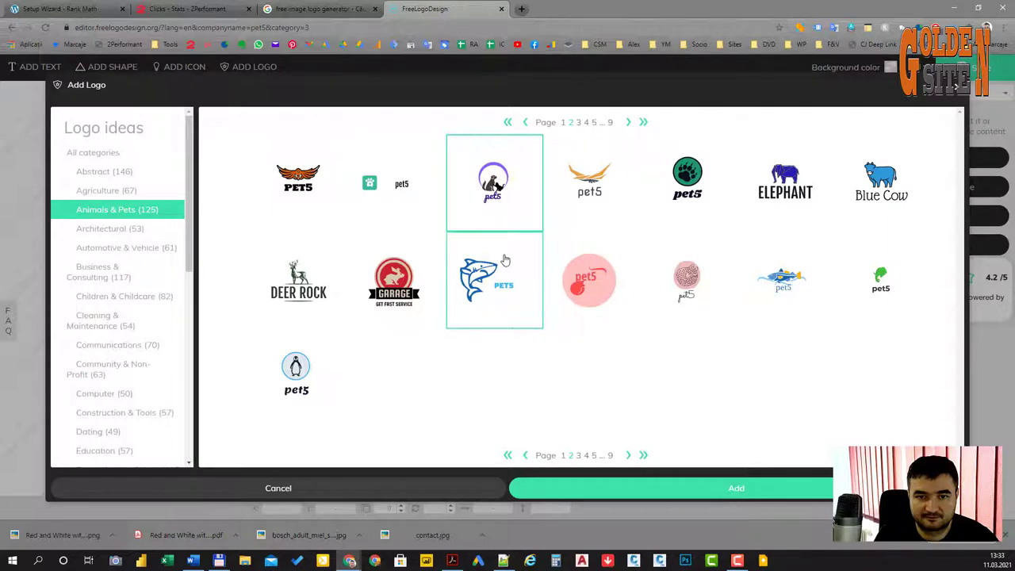
{"action": "left_click", "coordinate": [729, 490]}
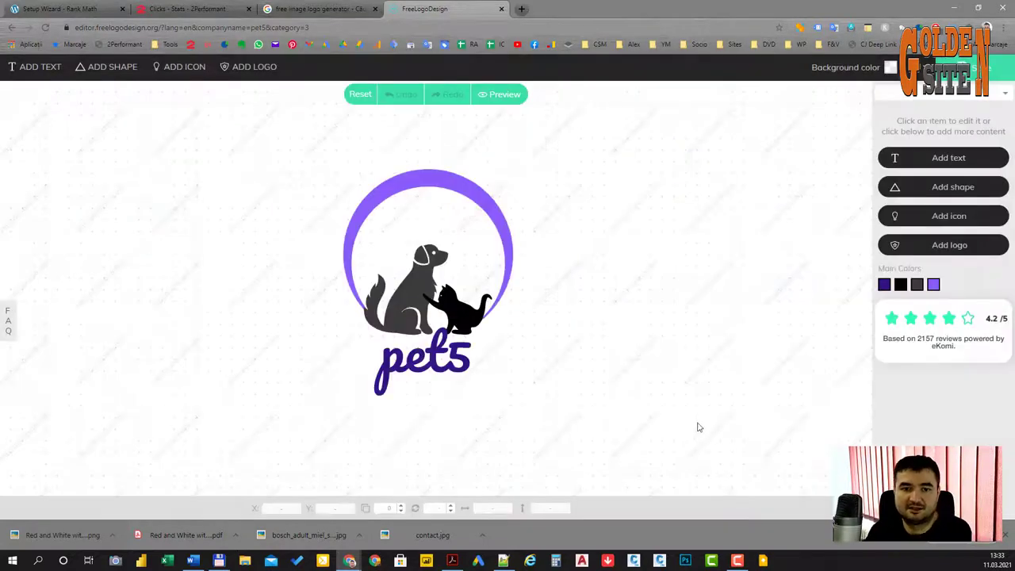
{"action": "left_click", "coordinate": [432, 295]}
{"action": "left_click", "coordinate": [436, 298]}
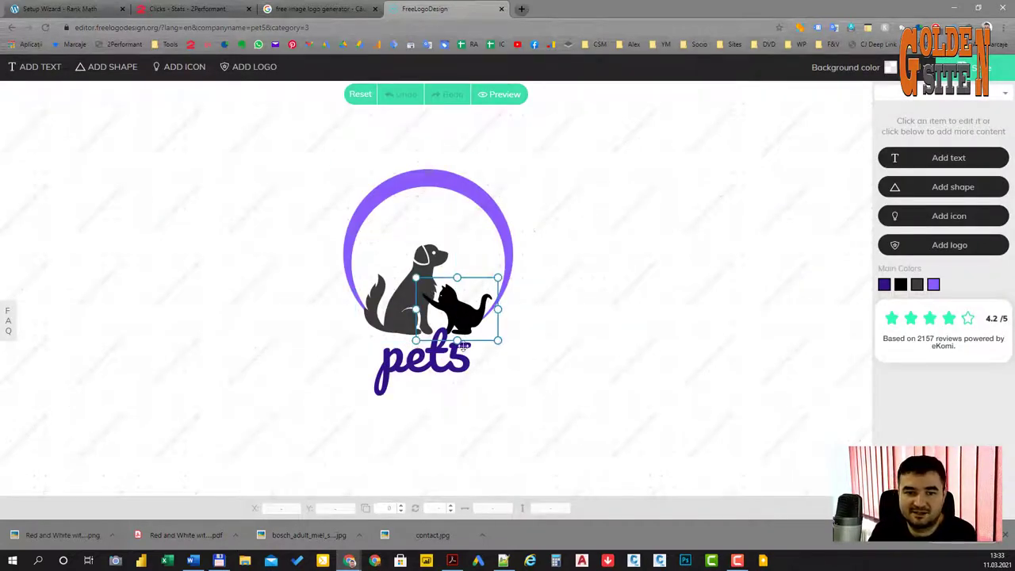
{"action": "left_click", "coordinate": [405, 363]}
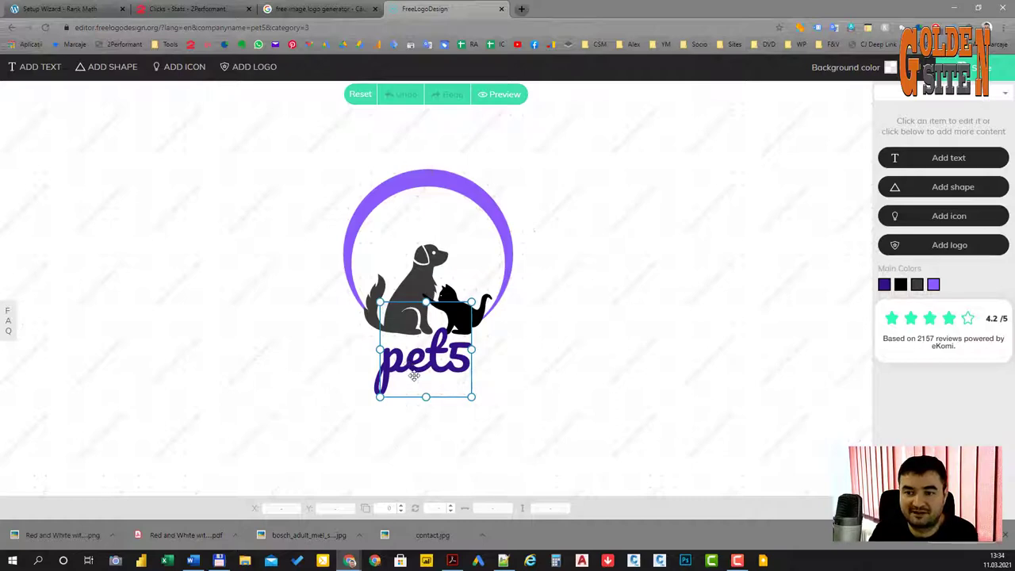
{"action": "left_click", "coordinate": [405, 336]}
{"action": "left_click", "coordinate": [759, 231]}
{"action": "left_click", "coordinate": [983, 68]}
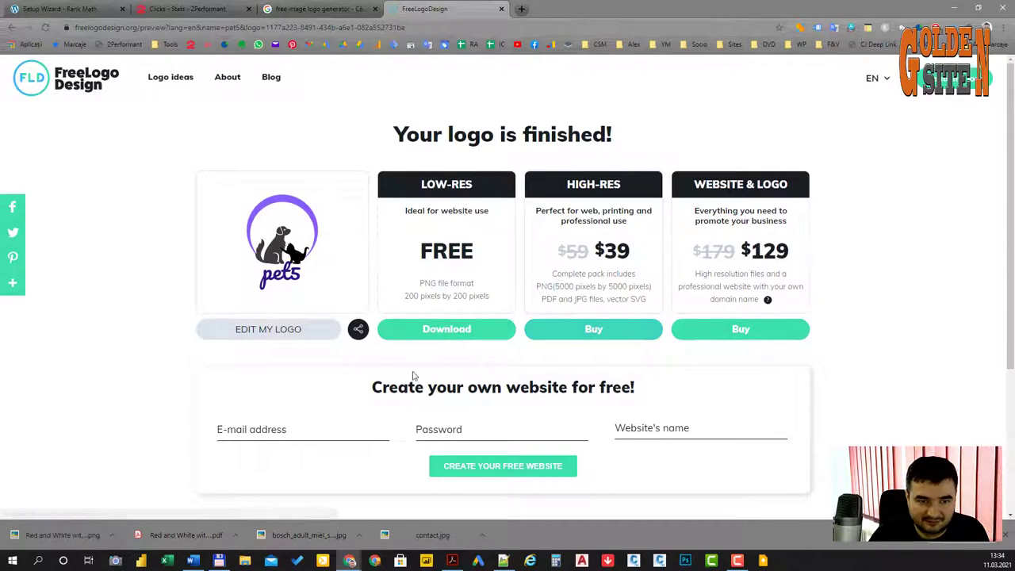
Step: Request the free low-res logo, submitting a first name and e-mail address
{"action": "left_click", "coordinate": [441, 331]}
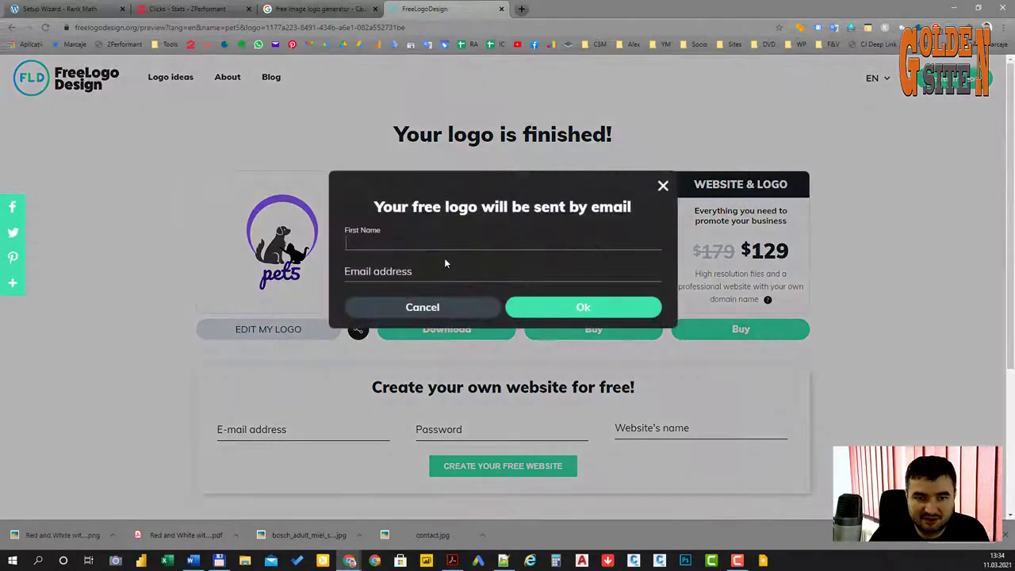
{"action": "left_click", "coordinate": [377, 252]}
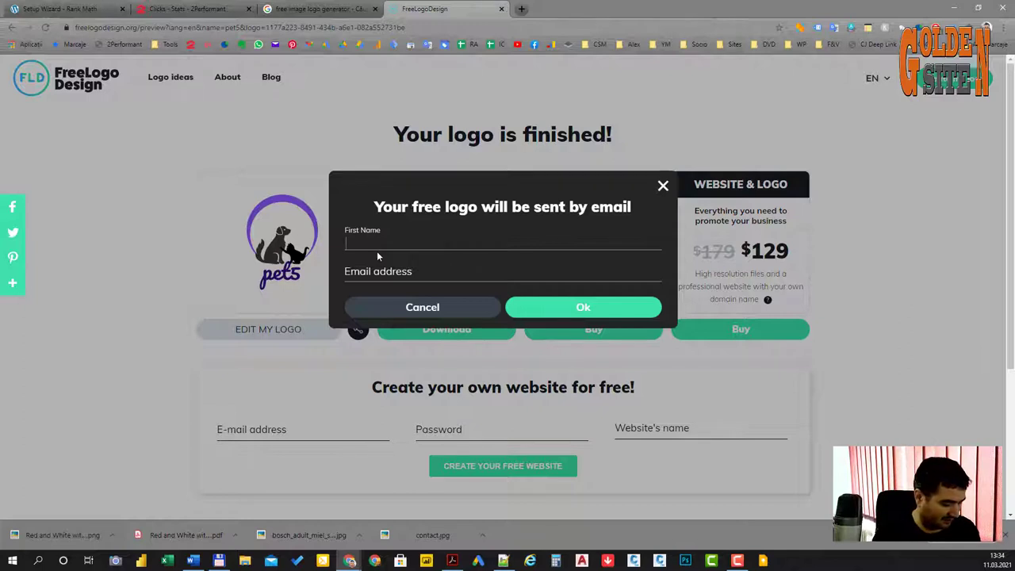
{"action": "type", "text": "sasha"}
{"action": "left_click", "coordinate": [396, 269]}
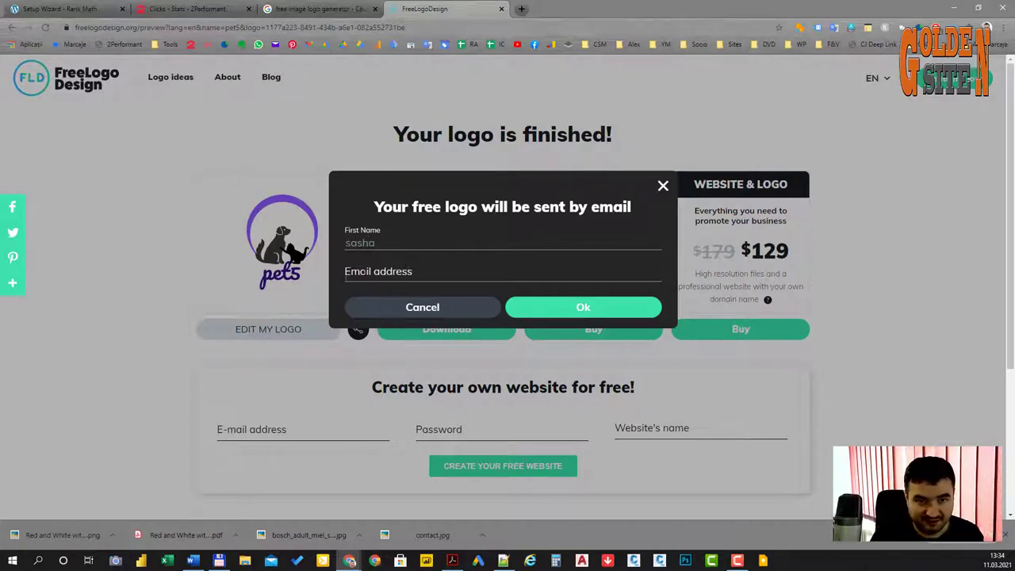
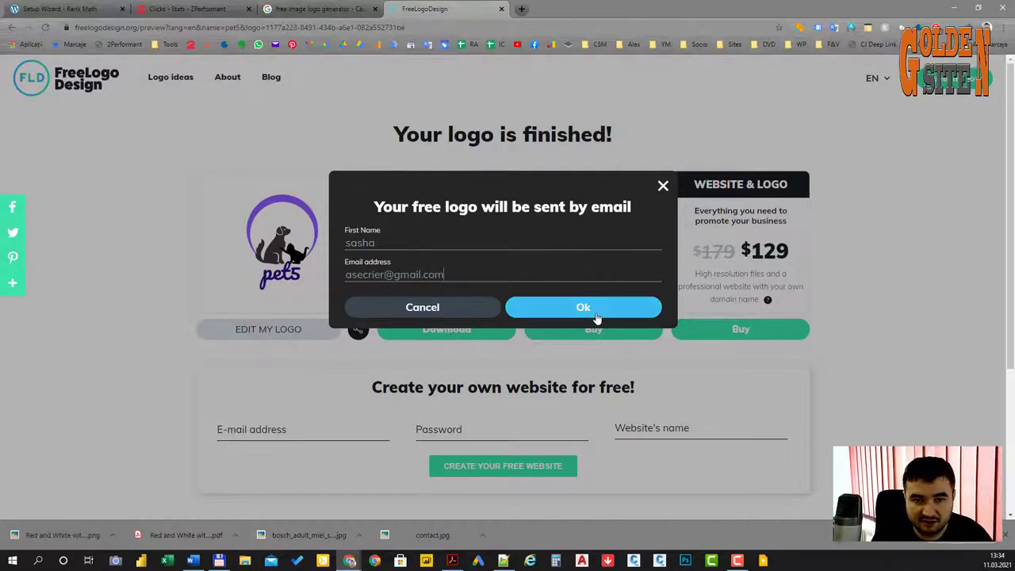
{"action": "left_click", "coordinate": [596, 318]}
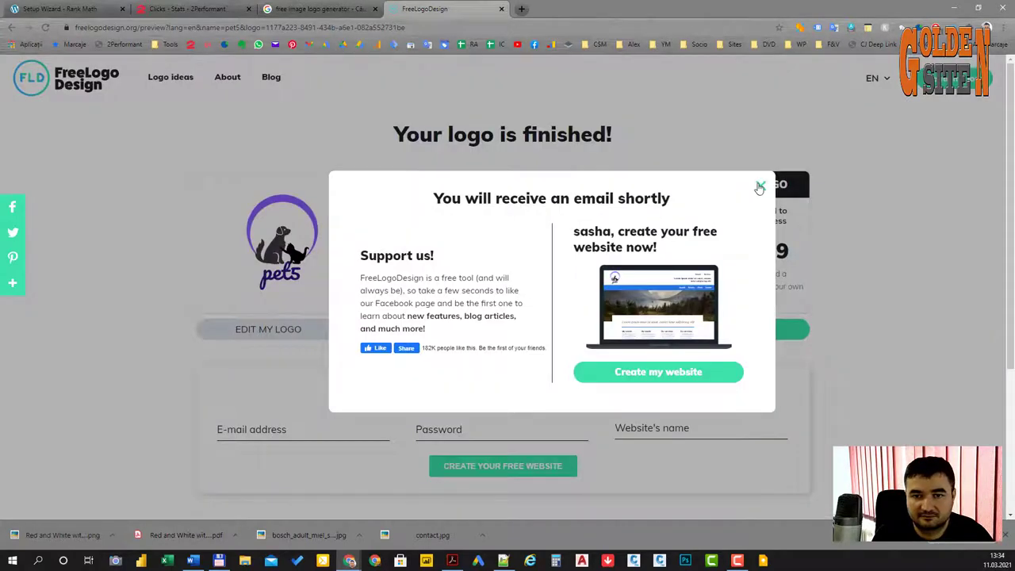
Step: Dismiss the e-mail confirmation and download the low-res logo again
{"action": "left_click", "coordinate": [758, 187]}
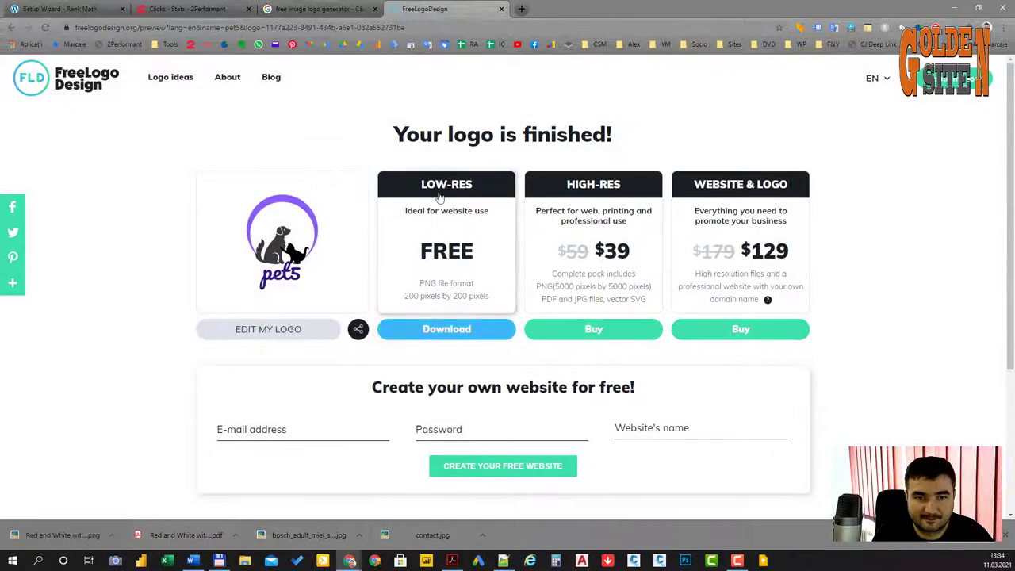
{"action": "left_click", "coordinate": [437, 333]}
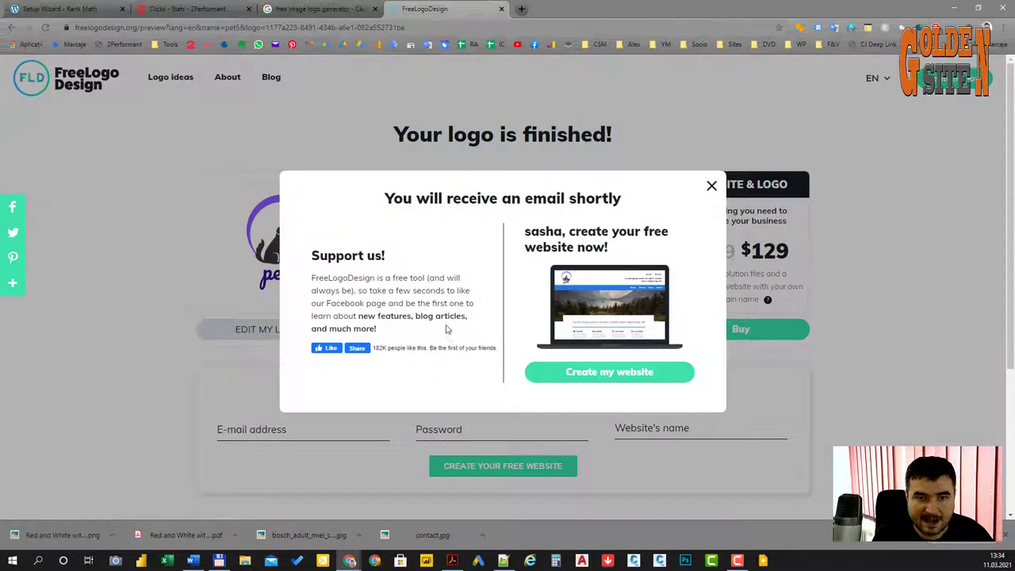
{"action": "left_click", "coordinate": [710, 188]}
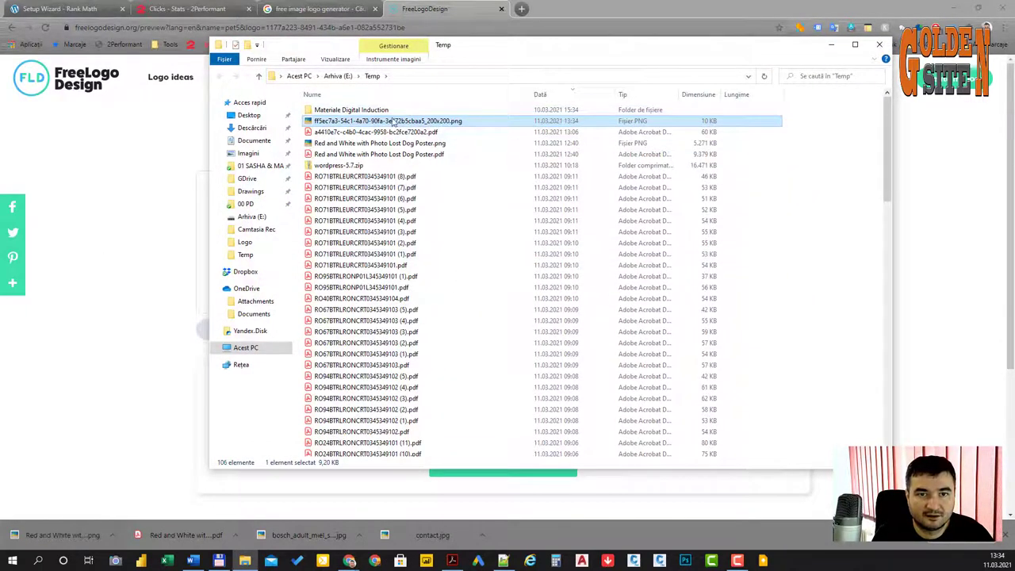
Step: Rename the downloaded logo PNG in Temp to 'logo pet5.png'
{"action": "left_click", "coordinate": [392, 120]}
{"action": "double_click", "coordinate": [378, 121]}
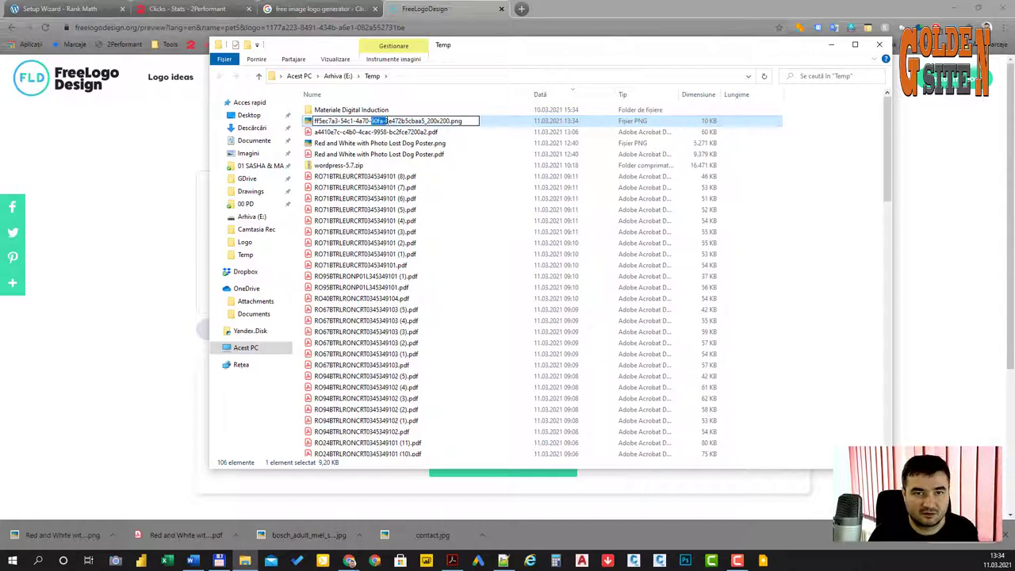
{"action": "key", "text": "ctrl+a"}
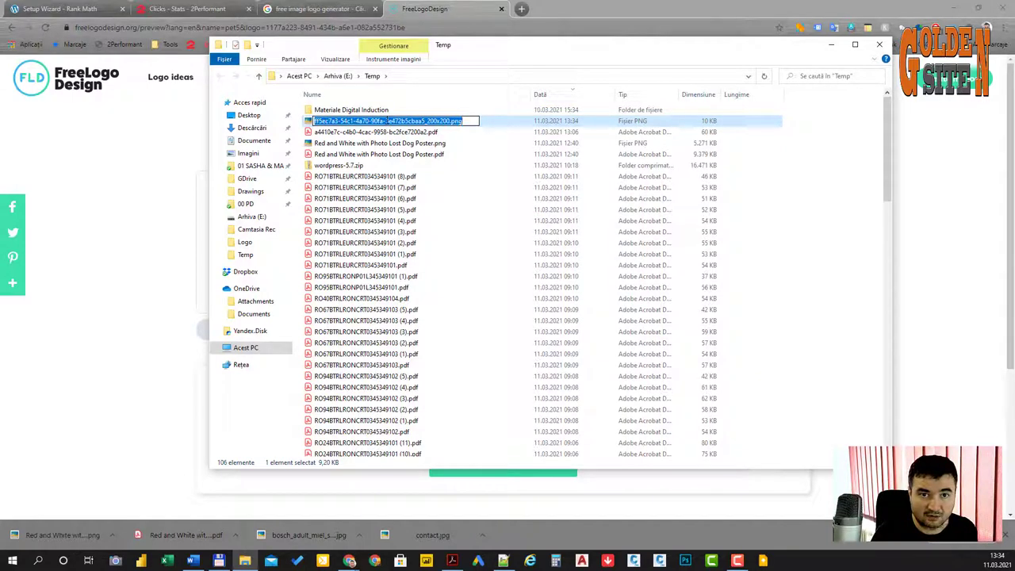
{"action": "left_click", "coordinate": [455, 121]}
{"action": "left_click_drag", "start_coordinate": [449, 120], "coordinate": [295, 120]}
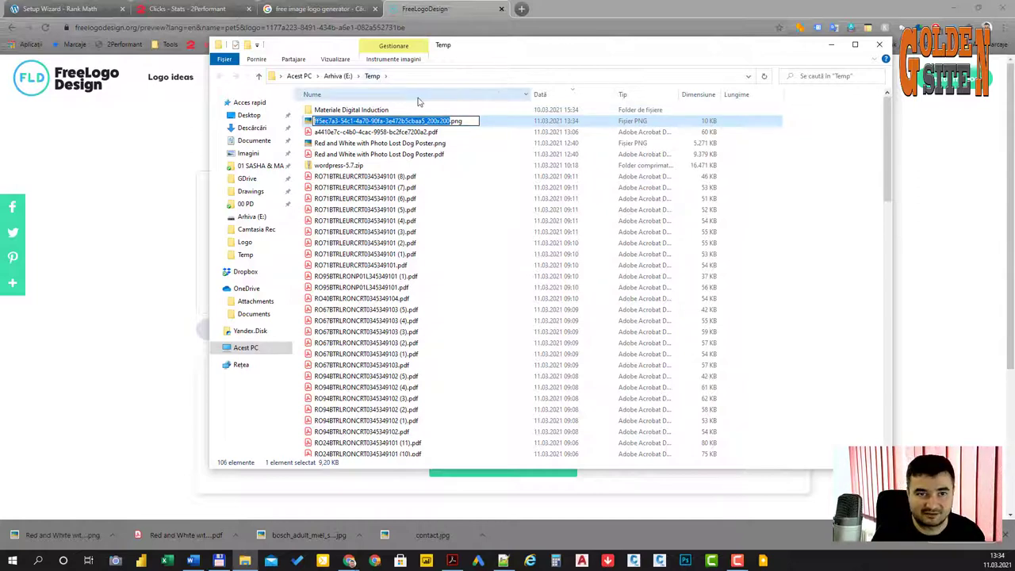
{"action": "type", "text": "logo"}
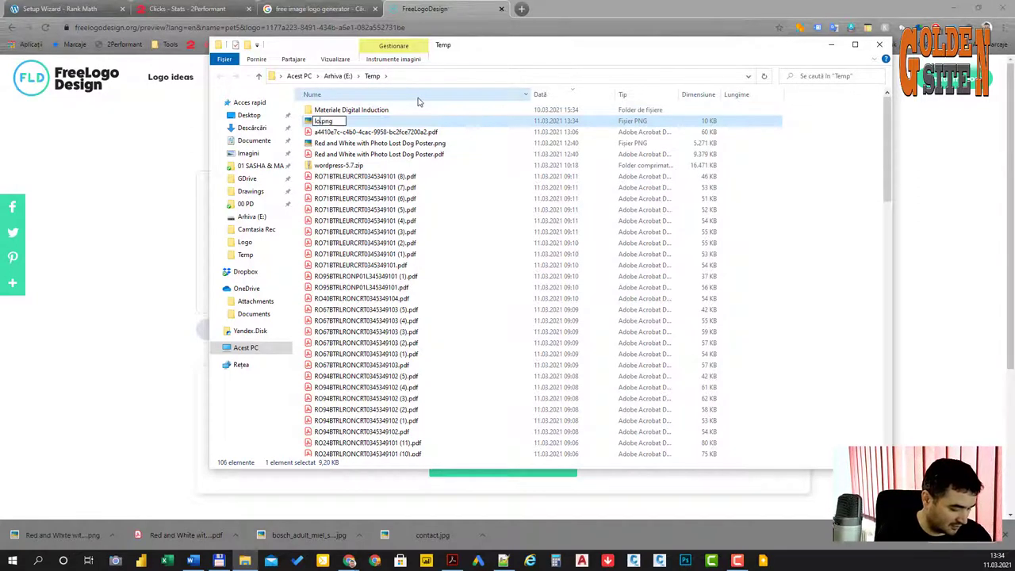
{"action": "type", "text": " pet"}
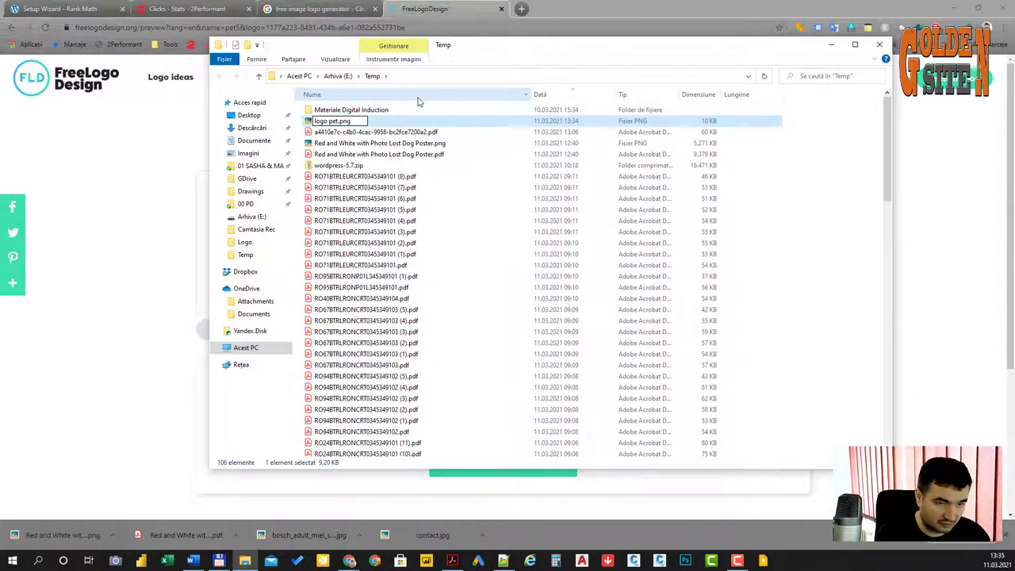
{"action": "type", "text": "s"}
{"action": "key", "text": "Return"}
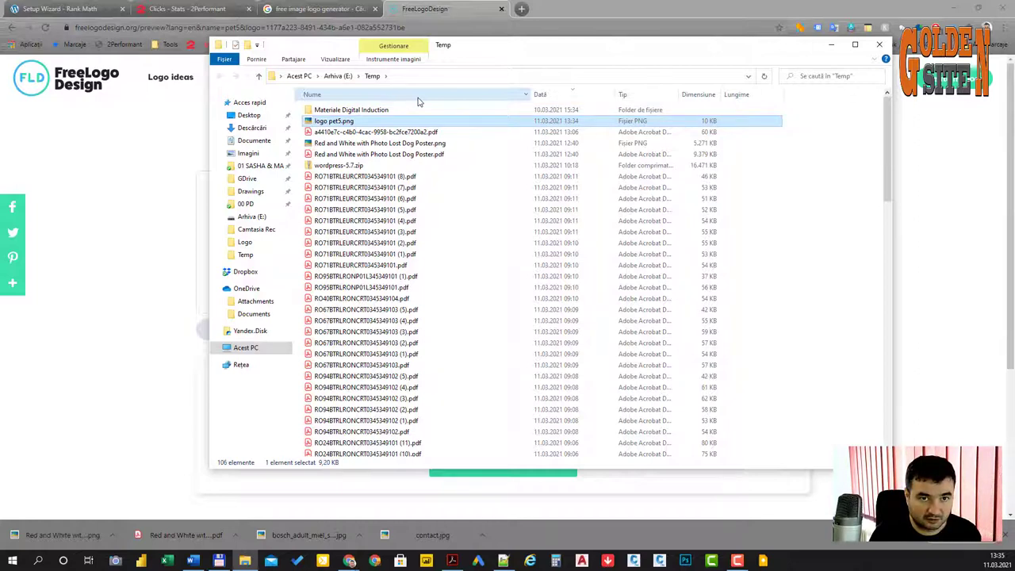
Step: Create a new folder with the default name inside Dropbox
{"action": "left_click", "coordinate": [245, 271]}
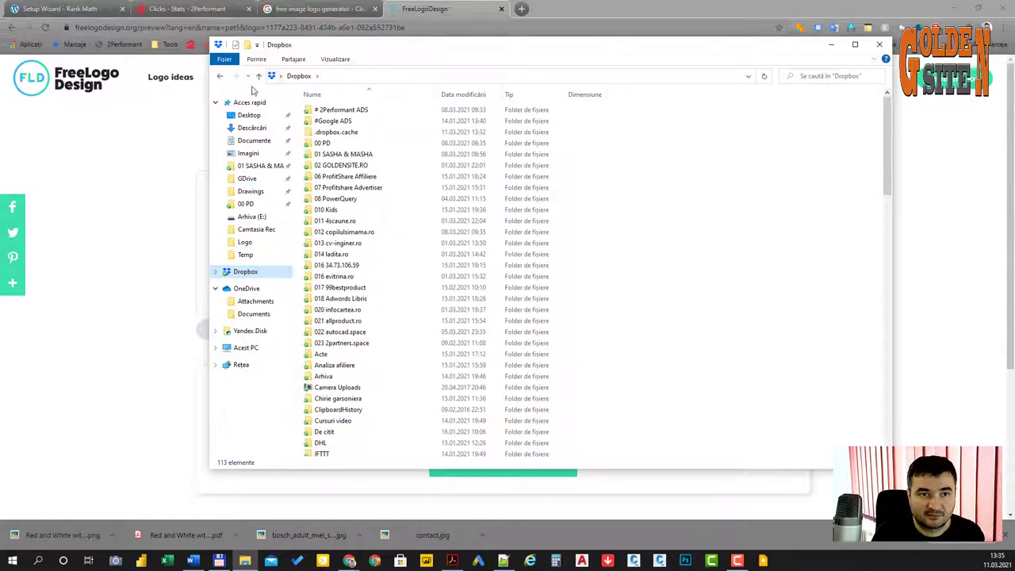
{"action": "right_click", "coordinate": [616, 188]}
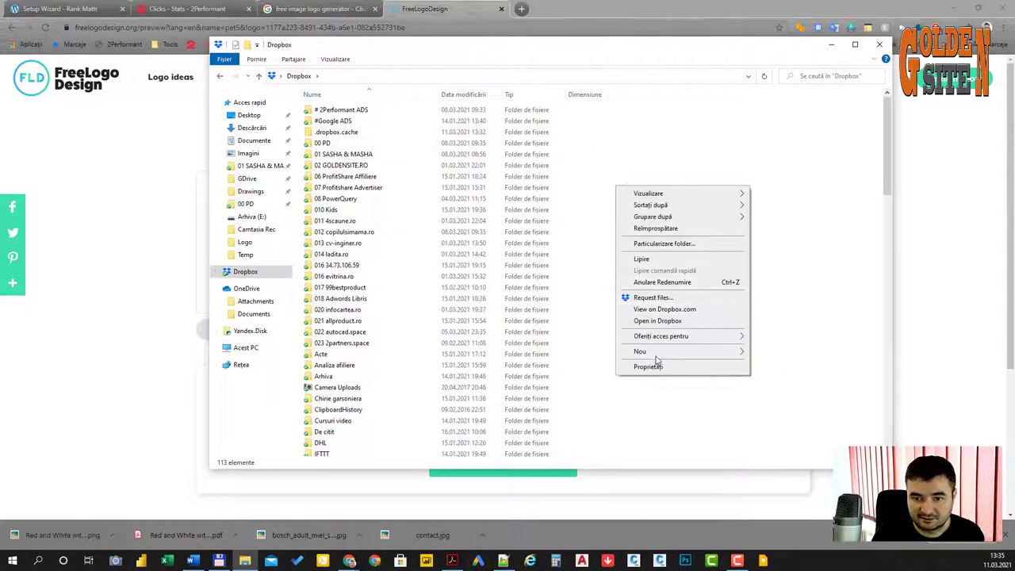
{"action": "mouse_move", "coordinate": [666, 352]}
{"action": "left_click", "coordinate": [784, 353]}
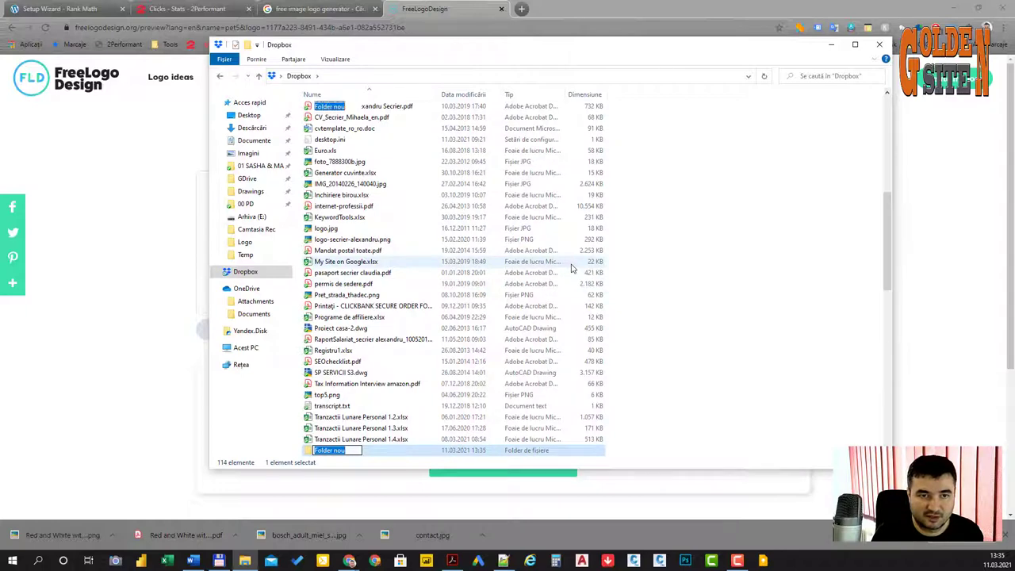
{"action": "key", "text": "Return"}
{"action": "scroll", "coordinate": [419, 265], "scroll_direction": "up", "scroll_amount": 5}
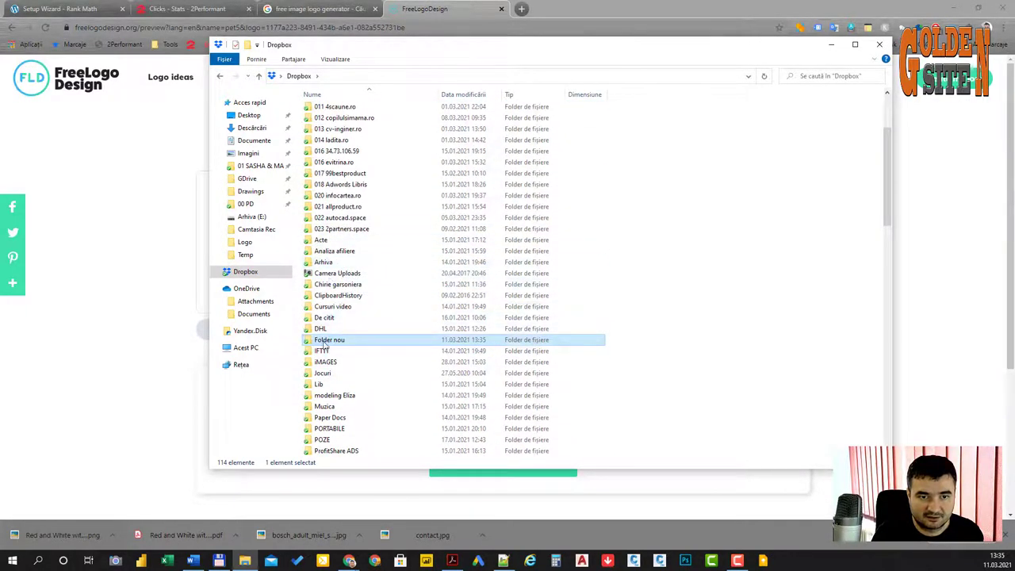
Step: Rename the folder '024 pet5.ro', paste logo pet5.png into it, and return to the browser
{"action": "right_click", "coordinate": [341, 341]}
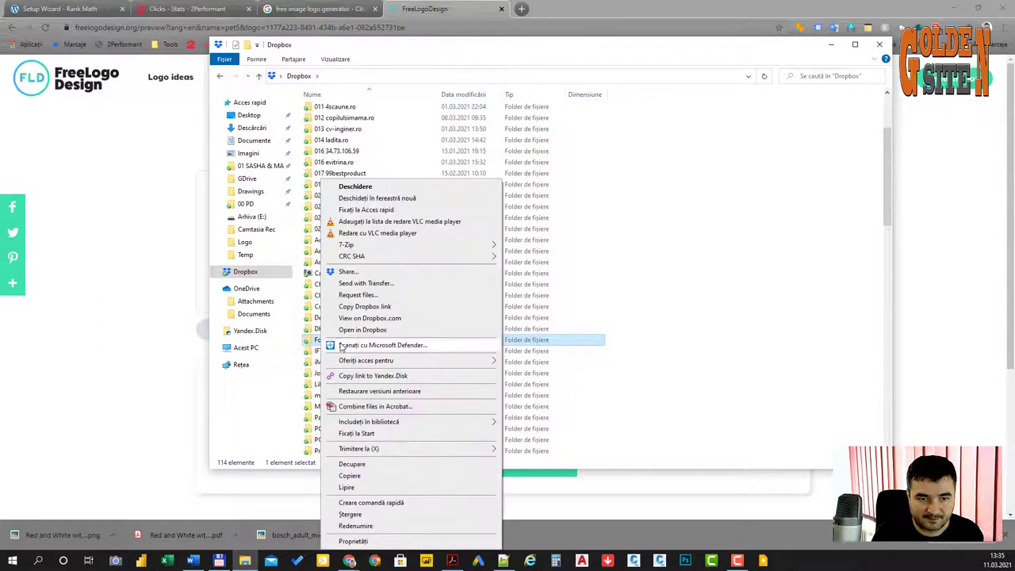
{"action": "left_click", "coordinate": [370, 527]}
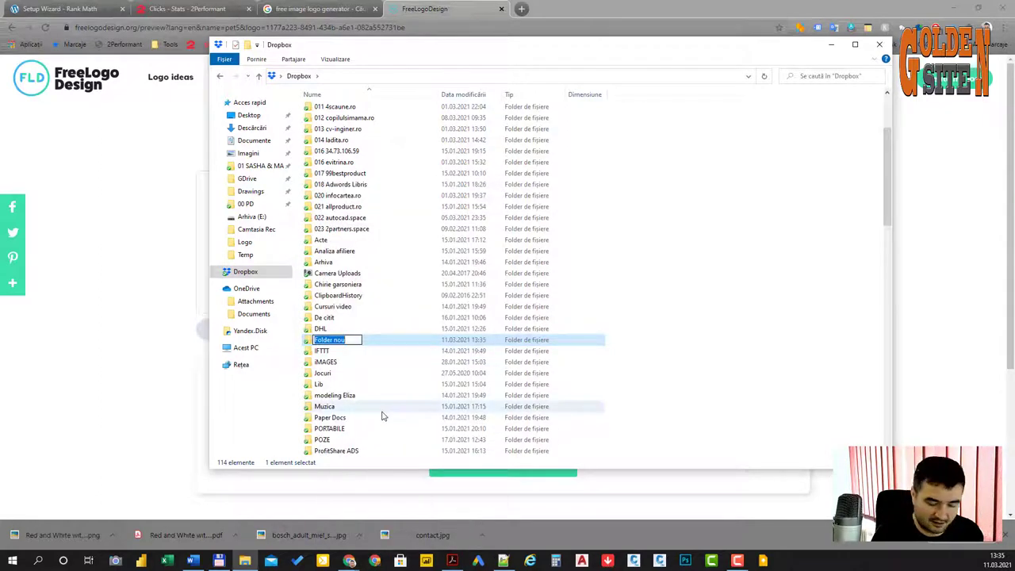
{"action": "type", "text": "024"}
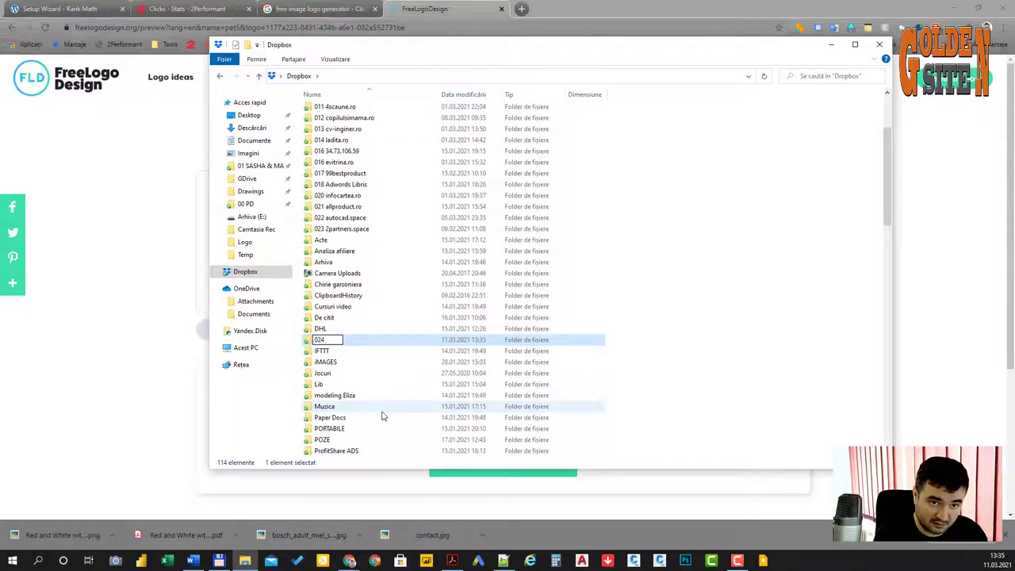
{"action": "type", "text": " pet5"}
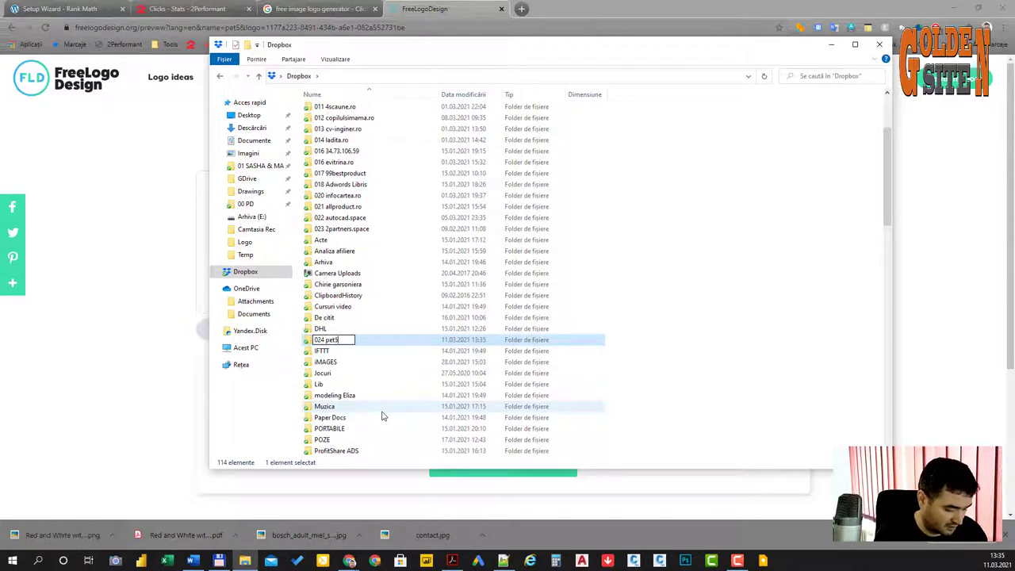
{"action": "type", "text": ".ro"}
{"action": "key", "text": "Return"}
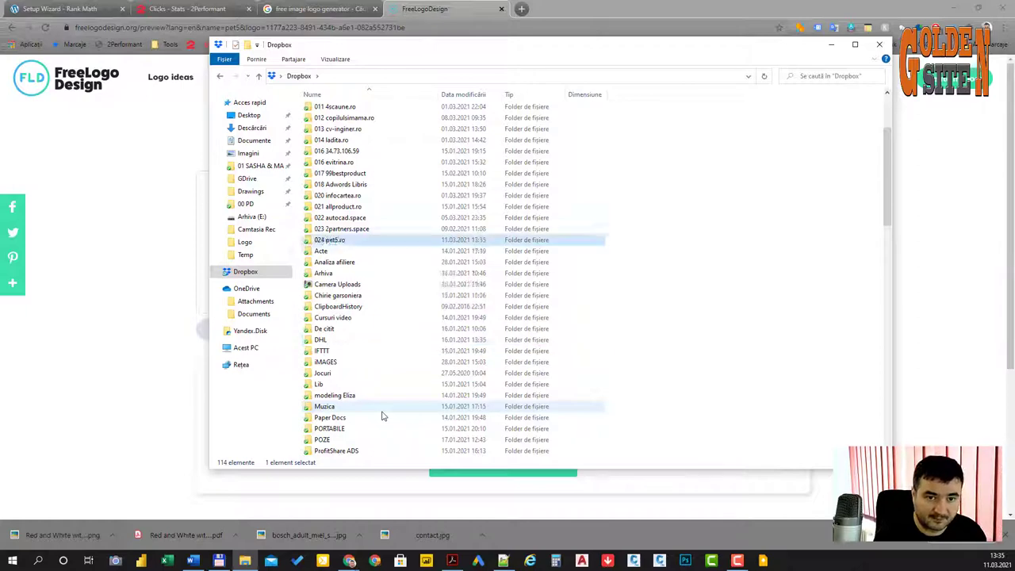
{"action": "key", "text": "Return"}
{"action": "key", "text": "ctrl+v"}
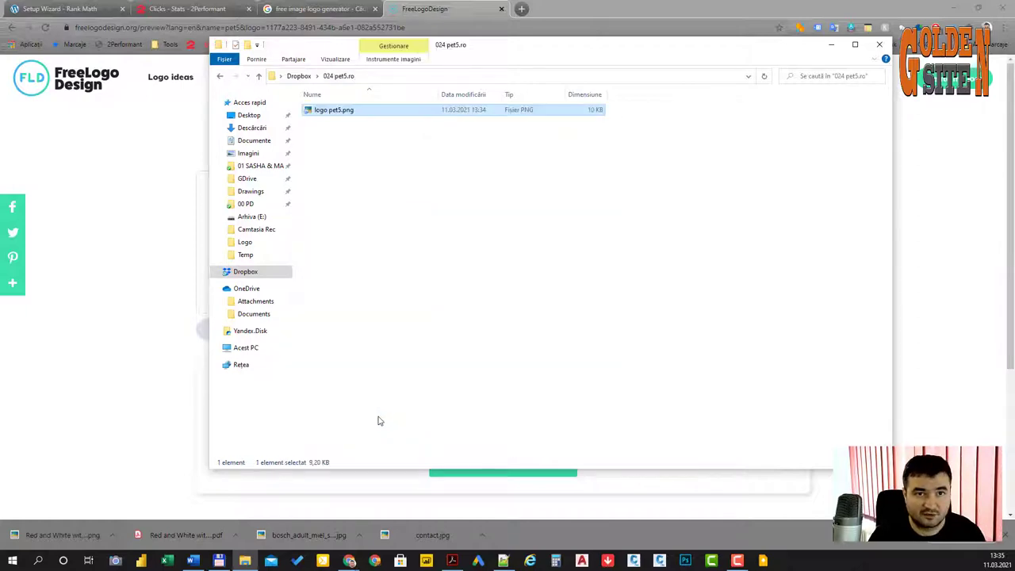
{"action": "left_click", "coordinate": [161, 132]}
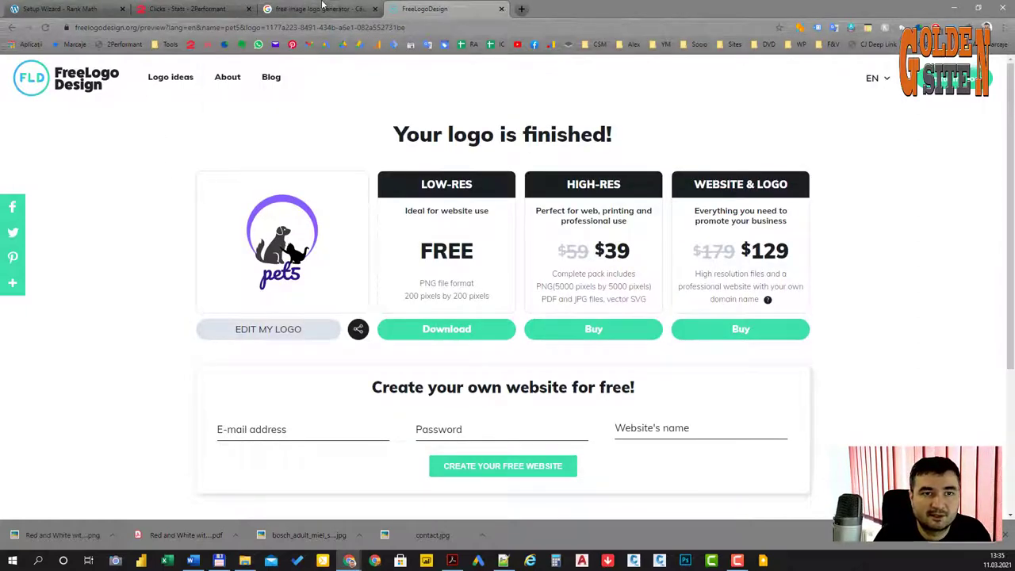
Step: Upload 'logo pet5.png' from Dropbox > 024 pet5.ro and set it as Logo for Google
{"action": "left_click", "coordinate": [323, 8]}
{"action": "left_click", "coordinate": [35, 9]}
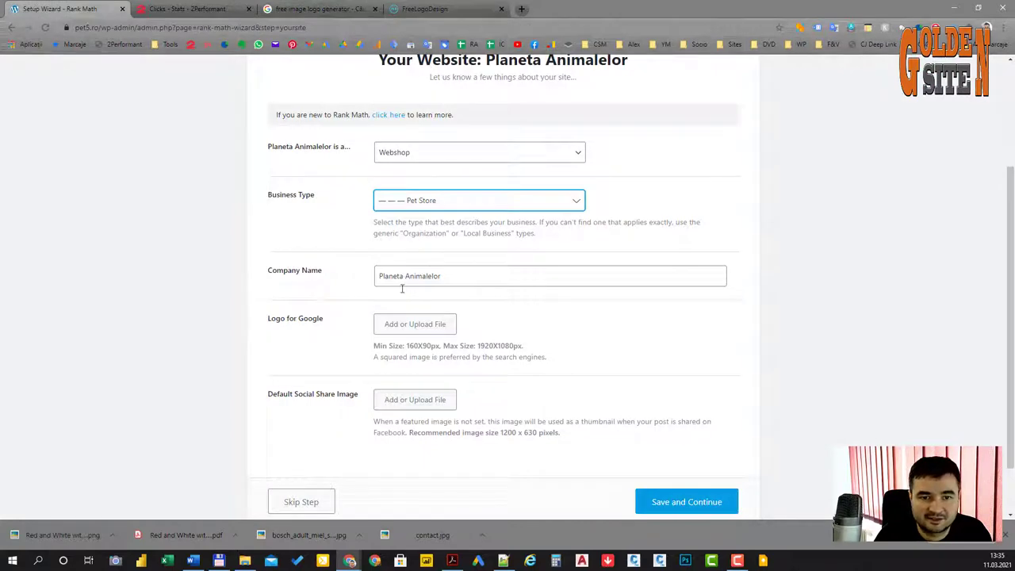
{"action": "left_click", "coordinate": [405, 324]}
{"action": "left_click", "coordinate": [57, 107]}
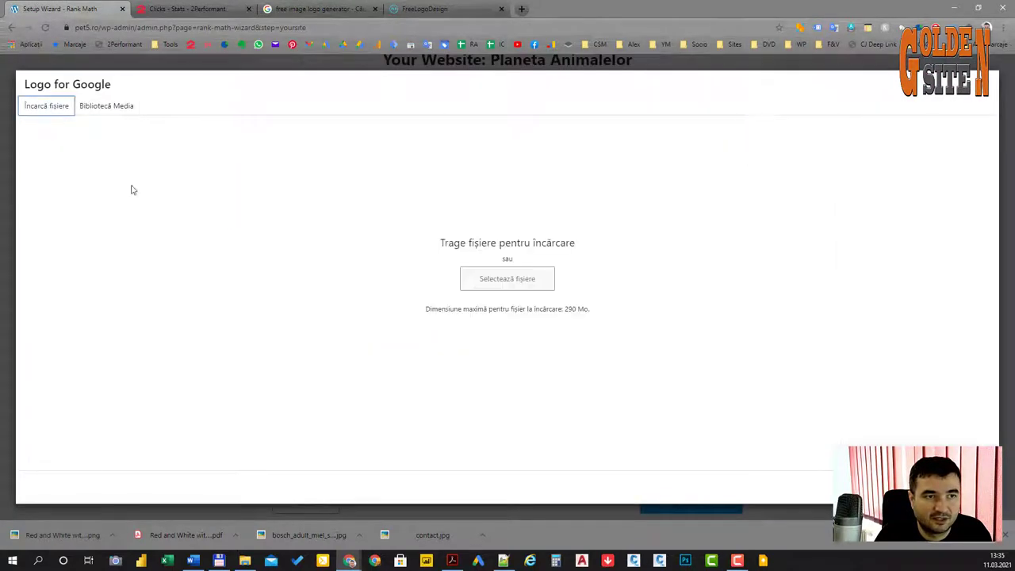
{"action": "left_click", "coordinate": [476, 287]}
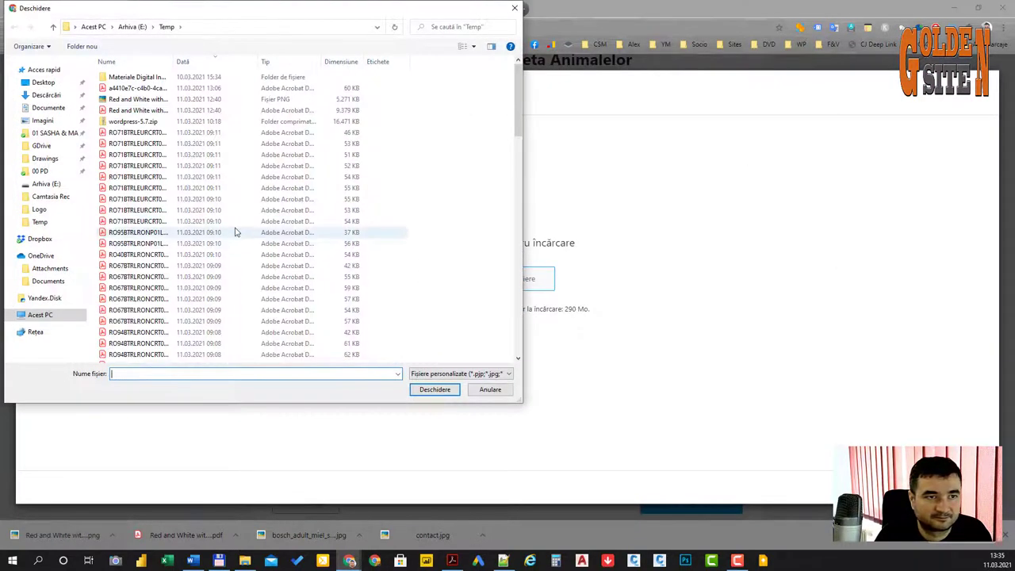
{"action": "left_click", "coordinate": [38, 239]}
{"action": "double_click", "coordinate": [166, 323]}
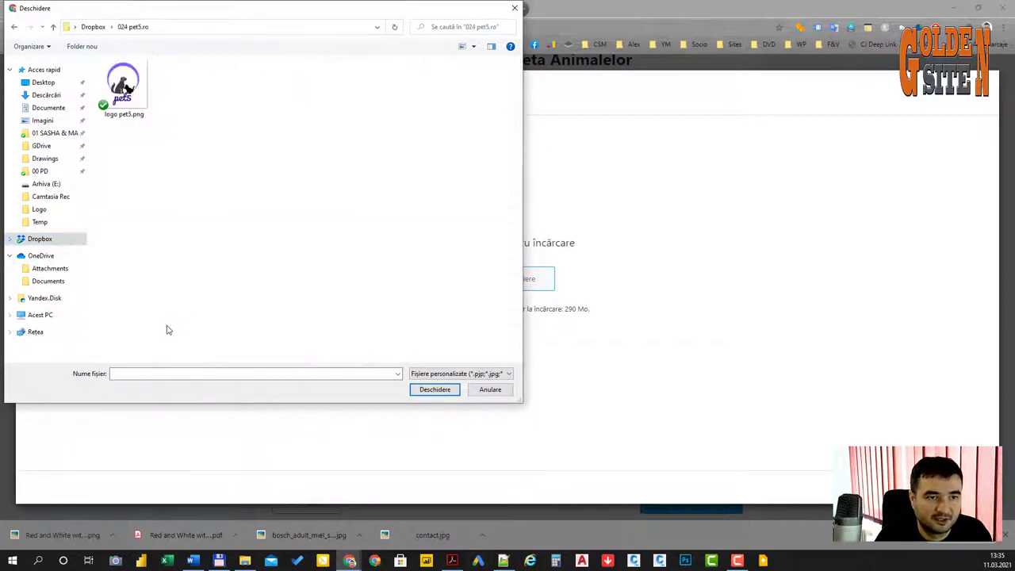
{"action": "double_click", "coordinate": [127, 89]}
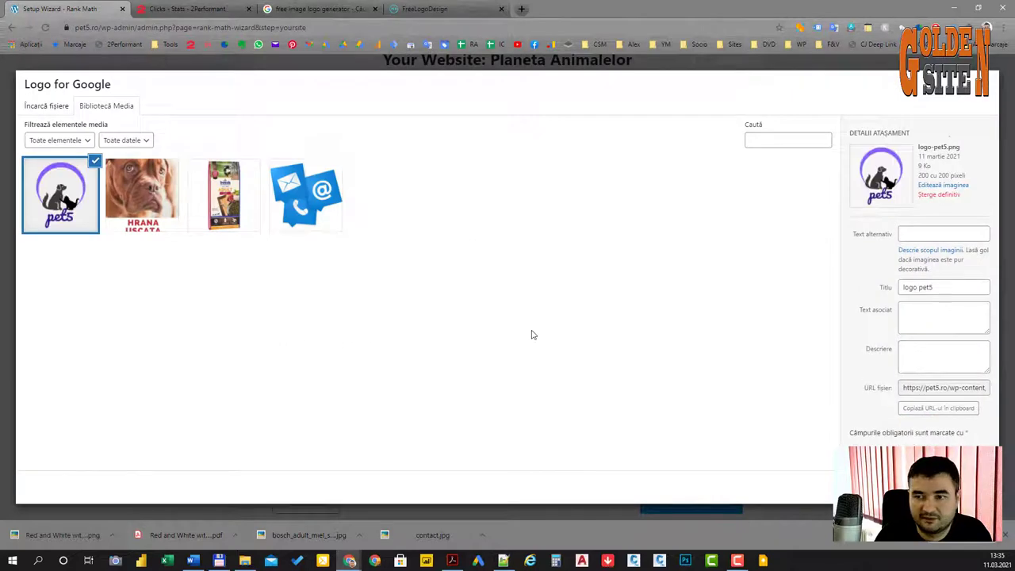
{"action": "left_click", "coordinate": [948, 485]}
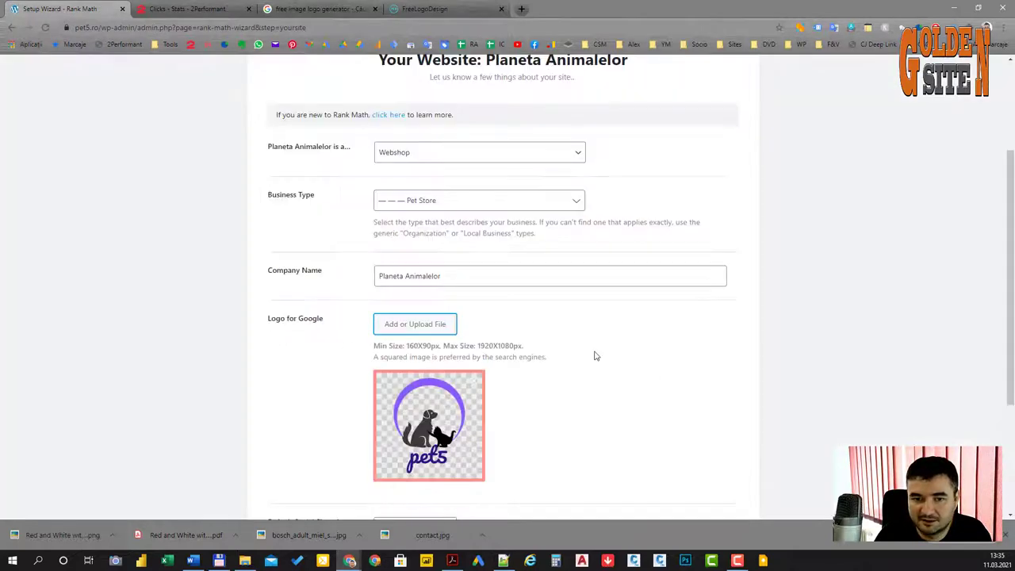
Step: Set the pet5 logo from the Media Library as Default Social Share Image and save the Your Site step
{"action": "scroll", "coordinate": [566, 380], "scroll_direction": "down", "scroll_amount": 3}
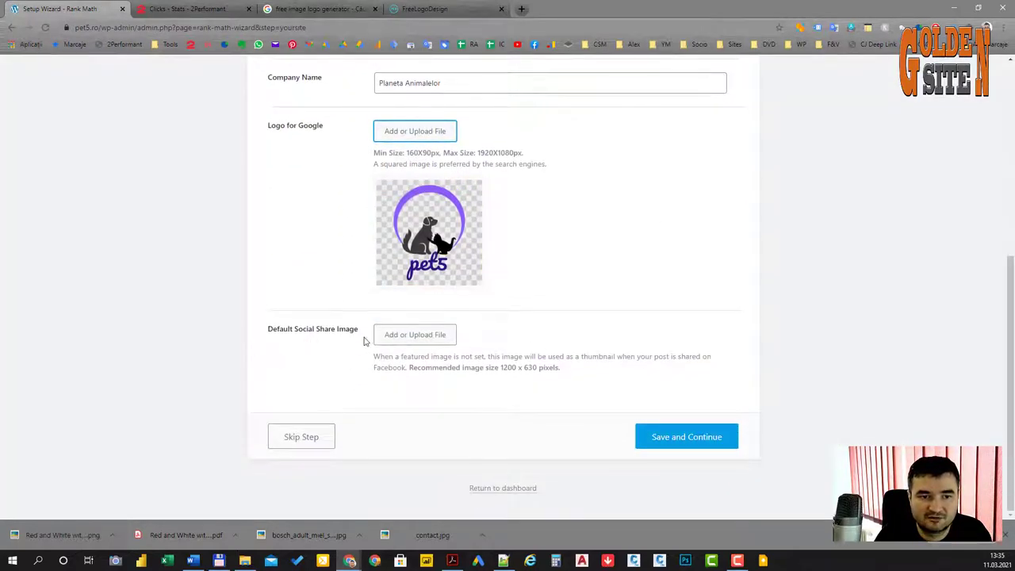
{"action": "left_click", "coordinate": [424, 335]}
{"action": "left_click", "coordinate": [60, 194]}
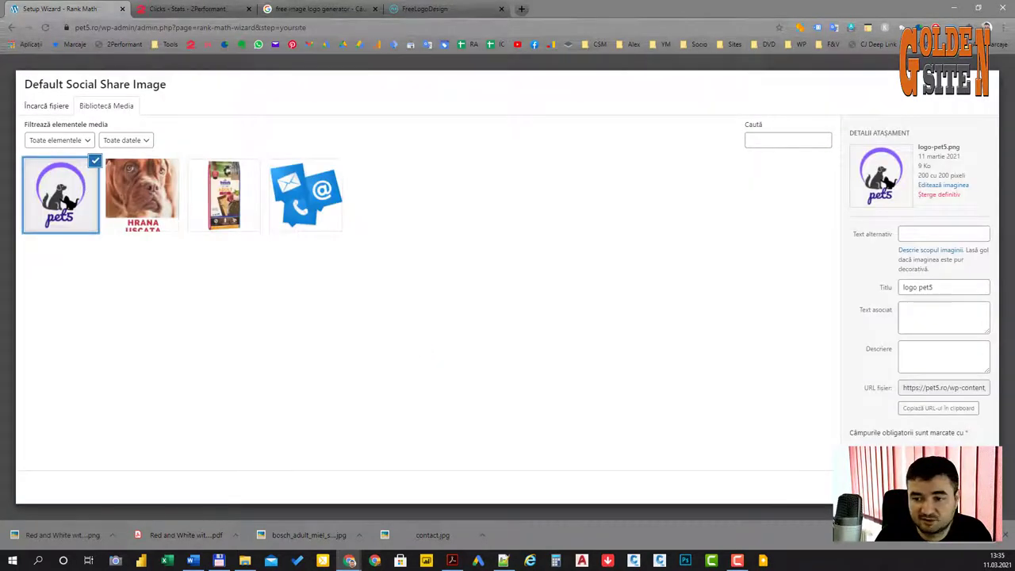
{"action": "left_click", "coordinate": [947, 486]}
{"action": "scroll", "coordinate": [578, 326], "scroll_direction": "down", "scroll_amount": 2}
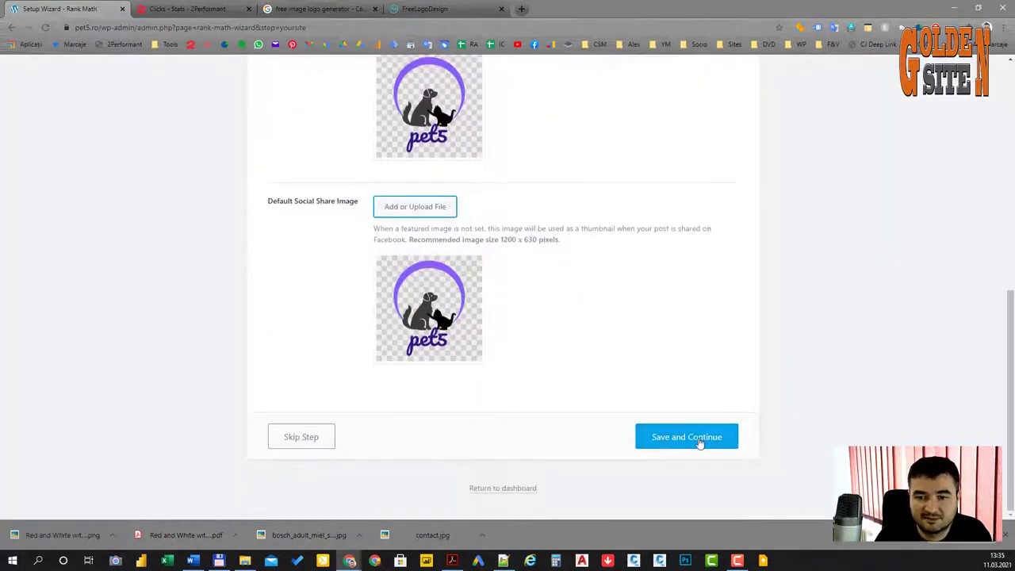
{"action": "left_click", "coordinate": [677, 435]}
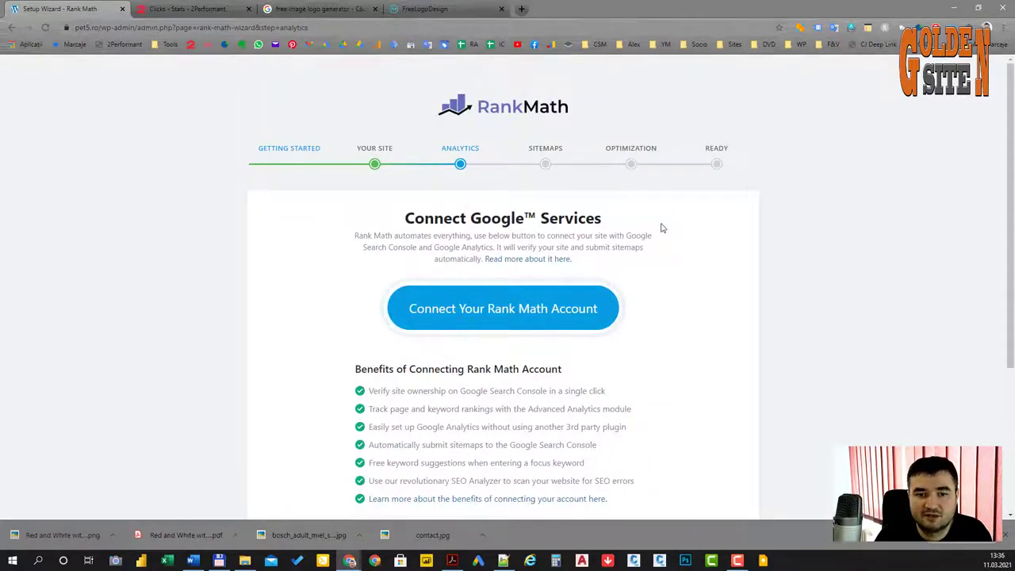
Step: Review the Connect Google Services page and skip the Analytics step without connecting an account
{"action": "scroll", "coordinate": [635, 250], "scroll_direction": "down", "scroll_amount": 3}
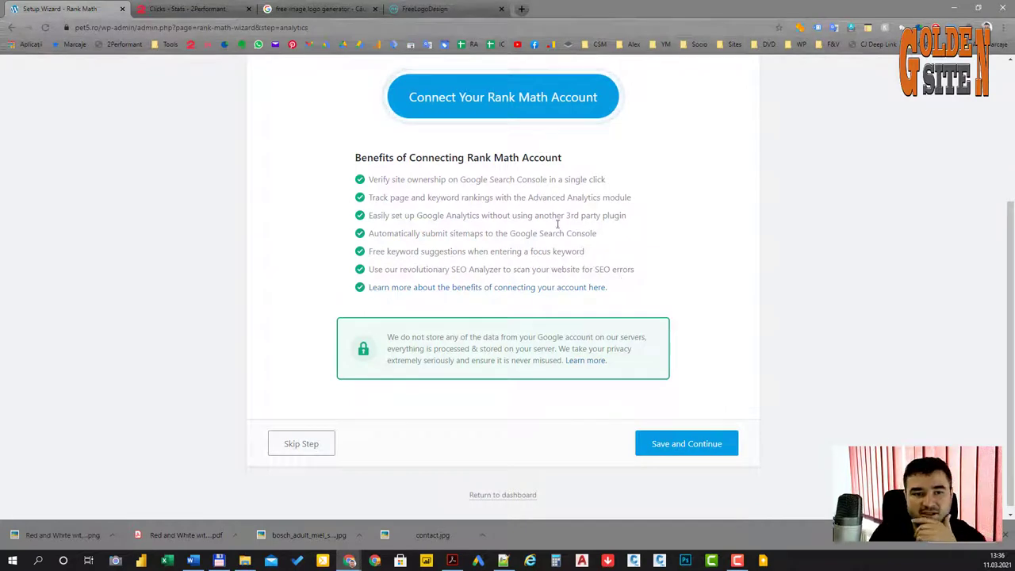
{"action": "scroll", "coordinate": [626, 250], "scroll_direction": "up", "scroll_amount": 2}
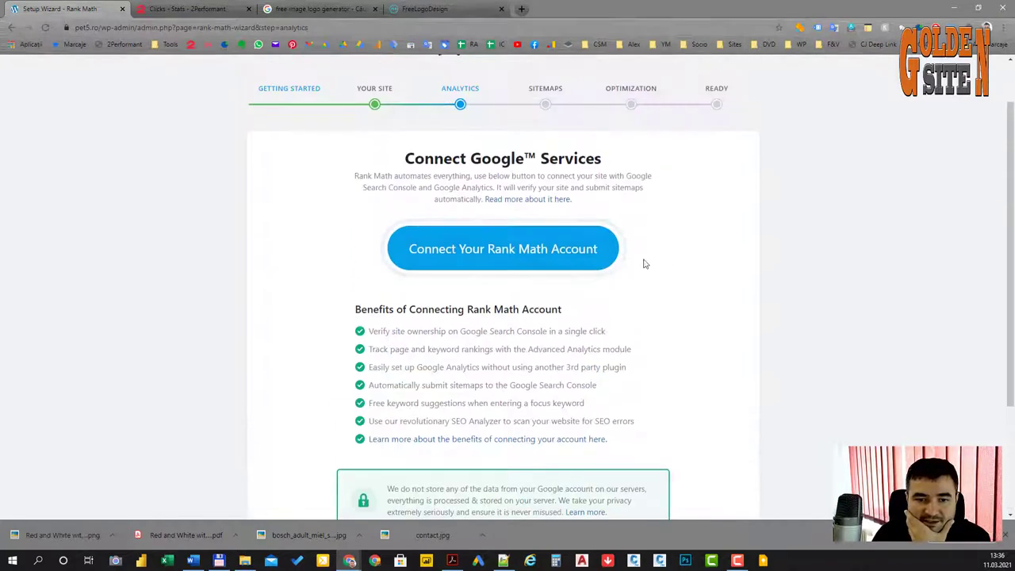
{"action": "scroll", "coordinate": [669, 275], "scroll_direction": "down", "scroll_amount": 2}
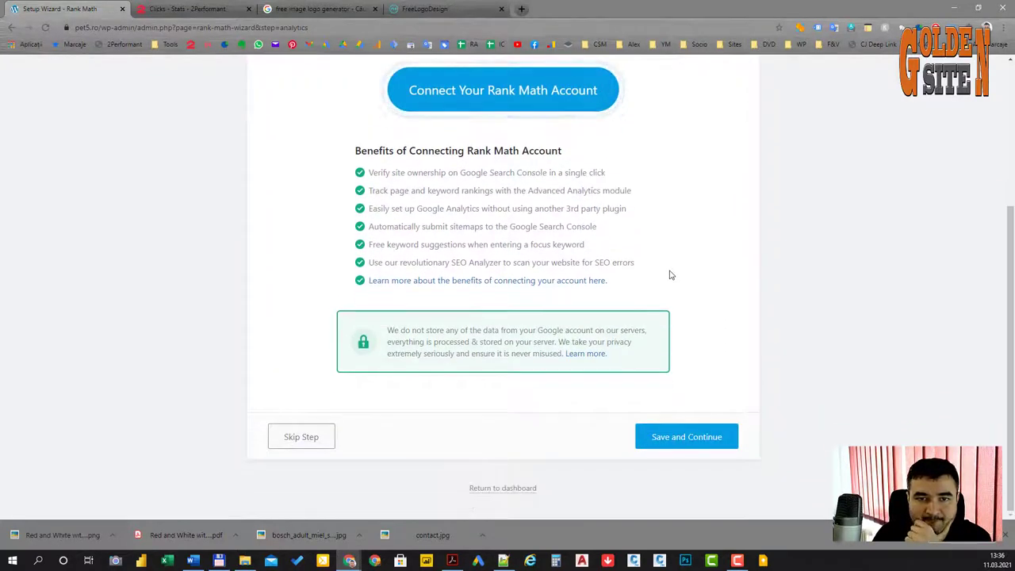
{"action": "scroll", "coordinate": [687, 338], "scroll_direction": "up", "scroll_amount": 3}
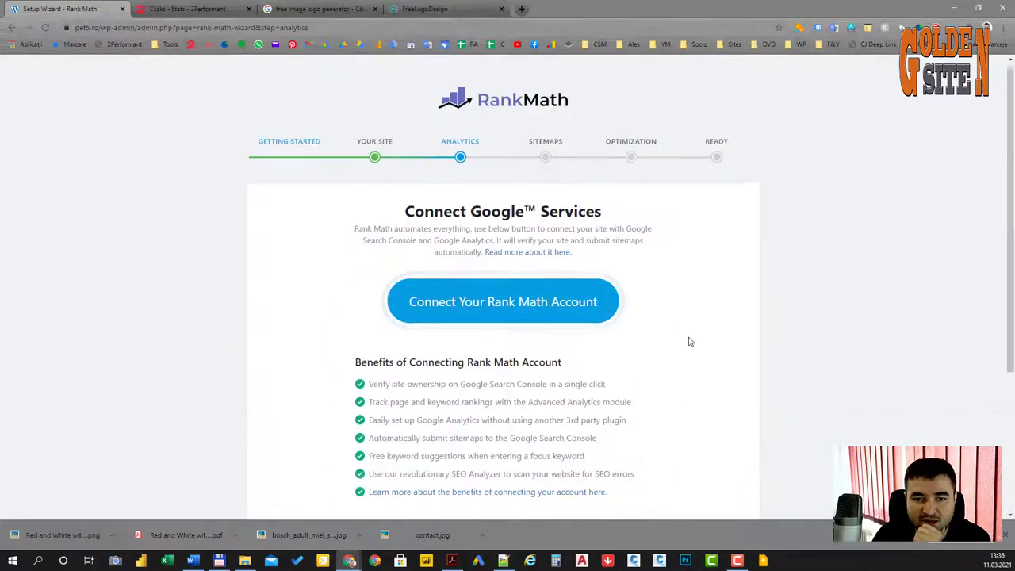
{"action": "scroll", "coordinate": [689, 342], "scroll_direction": "down", "scroll_amount": 2}
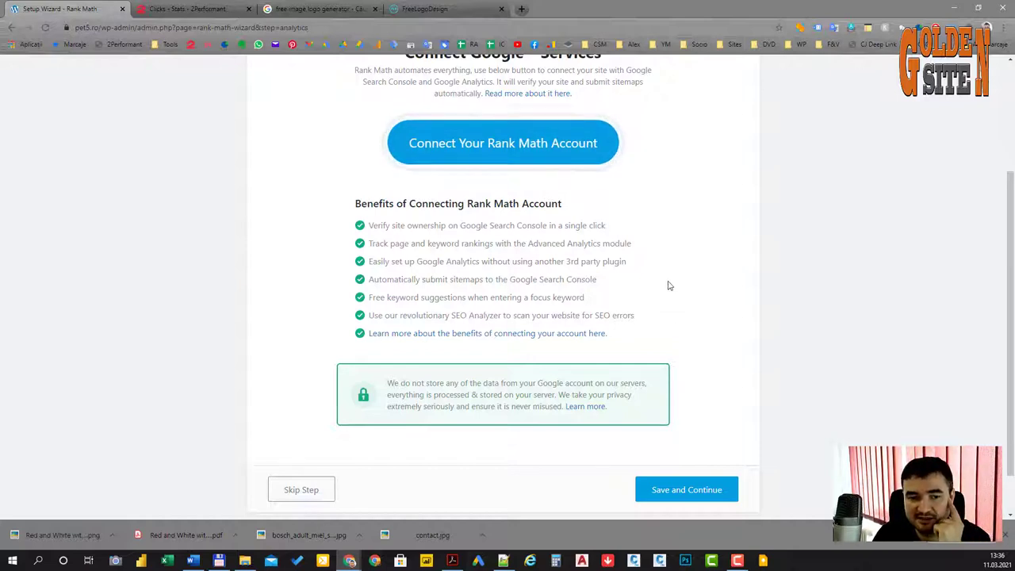
{"action": "left_click", "coordinate": [315, 489]}
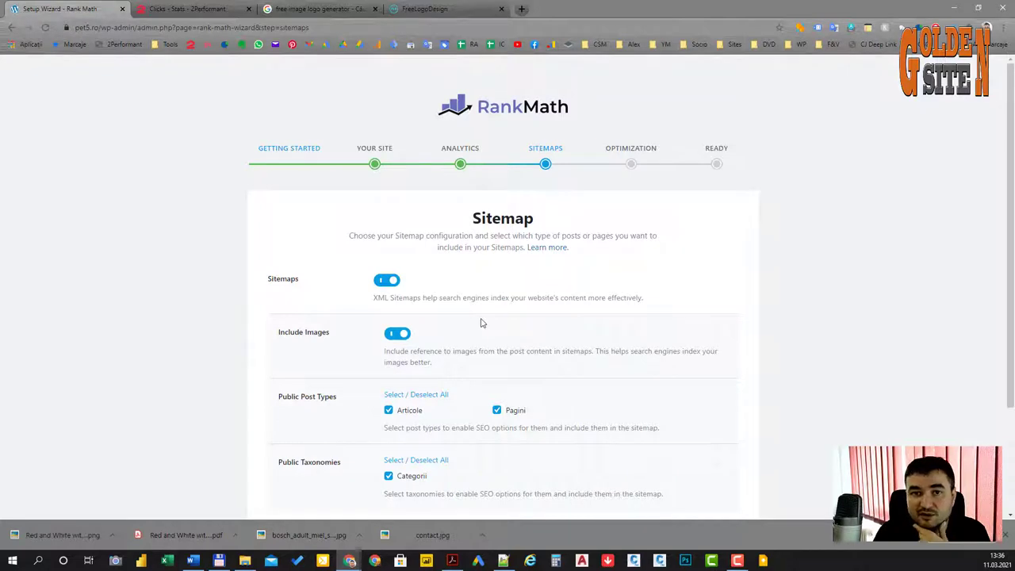
Step: Keep XML sitemaps with images for Articole, Pagini and Categorii, then save and continue
{"action": "scroll", "coordinate": [480, 321], "scroll_direction": "down", "scroll_amount": 3}
{"action": "scroll", "coordinate": [462, 337], "scroll_direction": "up", "scroll_amount": 3}
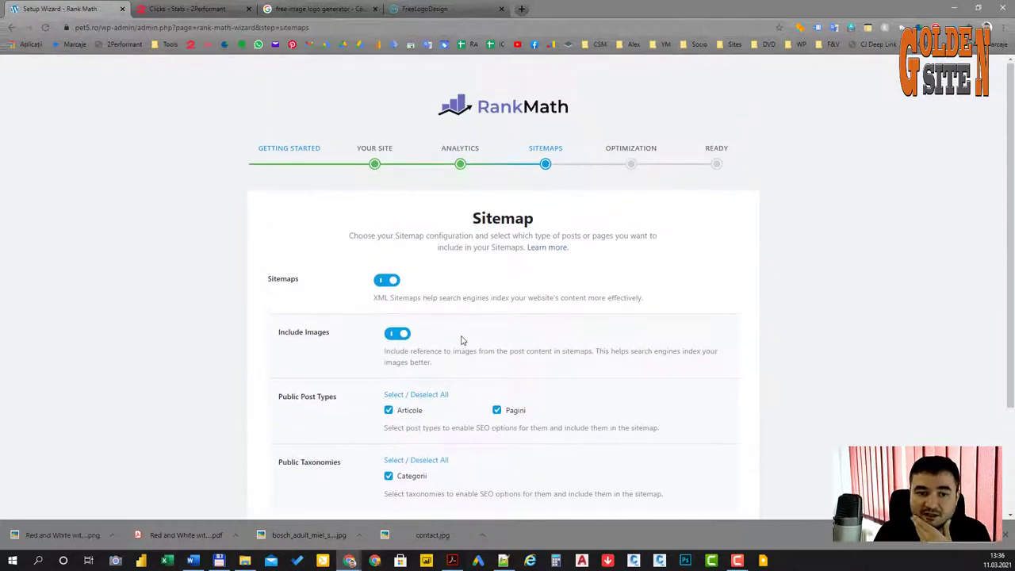
{"action": "scroll", "coordinate": [462, 340], "scroll_direction": "down", "scroll_amount": 1}
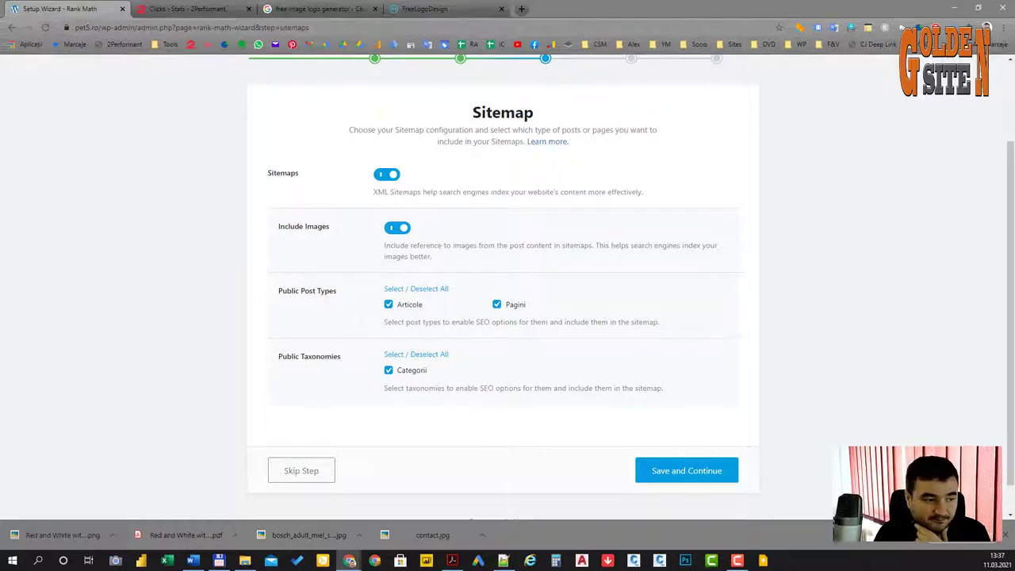
{"action": "scroll", "coordinate": [502, 286], "scroll_direction": "down", "scroll_amount": 1}
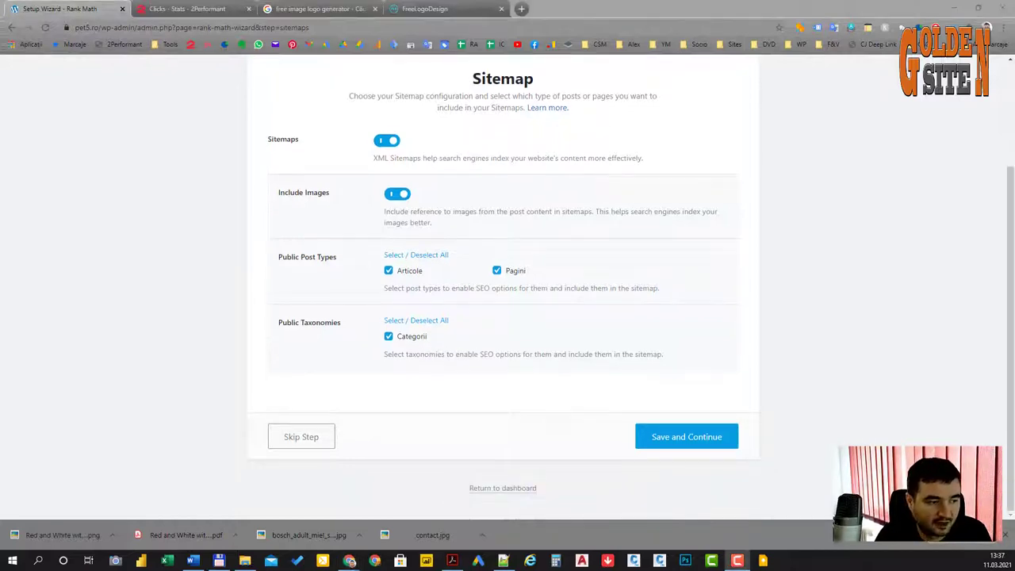
{"action": "left_click", "coordinate": [670, 438]}
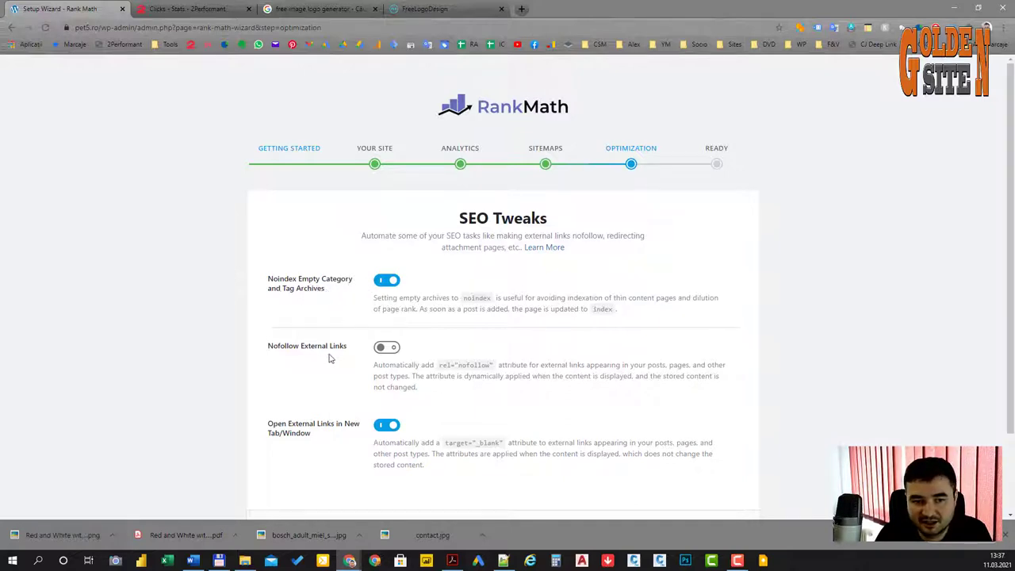
Step: Save the SEO tweaks, enable plugin auto-updates, and start the advanced options setup
{"action": "scroll", "coordinate": [331, 359], "scroll_direction": "down", "scroll_amount": 2}
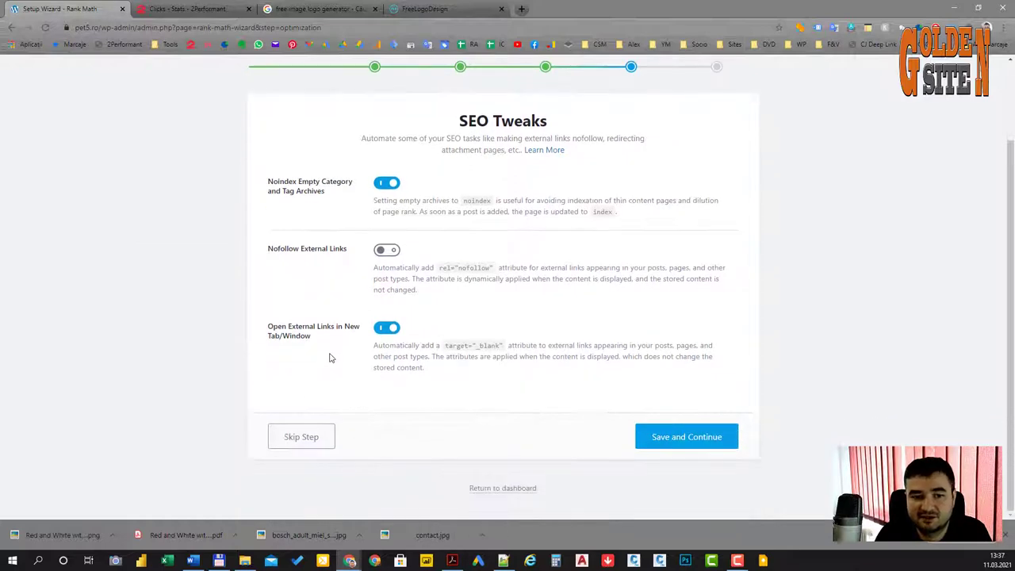
{"action": "left_click", "coordinate": [707, 441]}
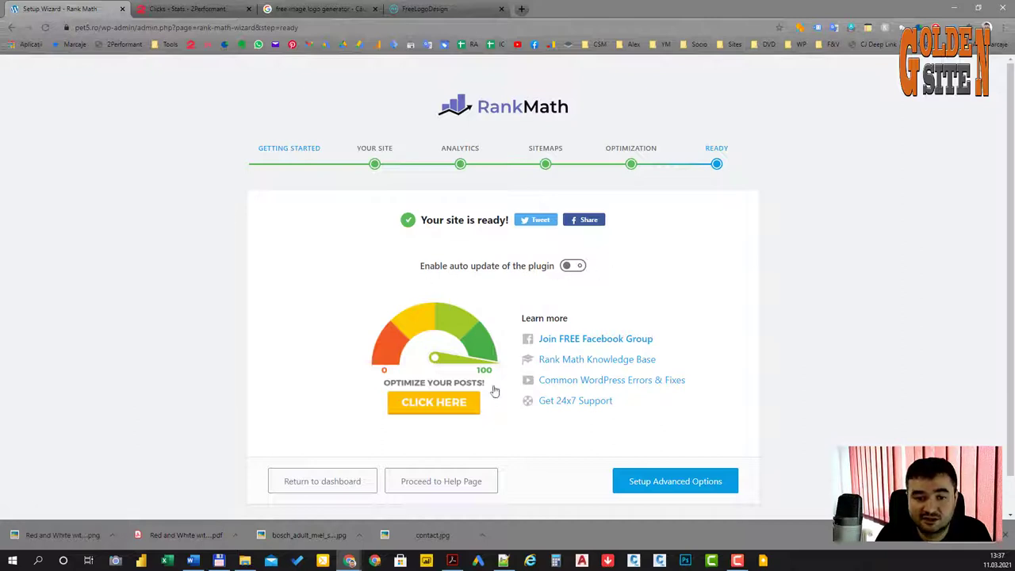
{"action": "left_click", "coordinate": [580, 269]}
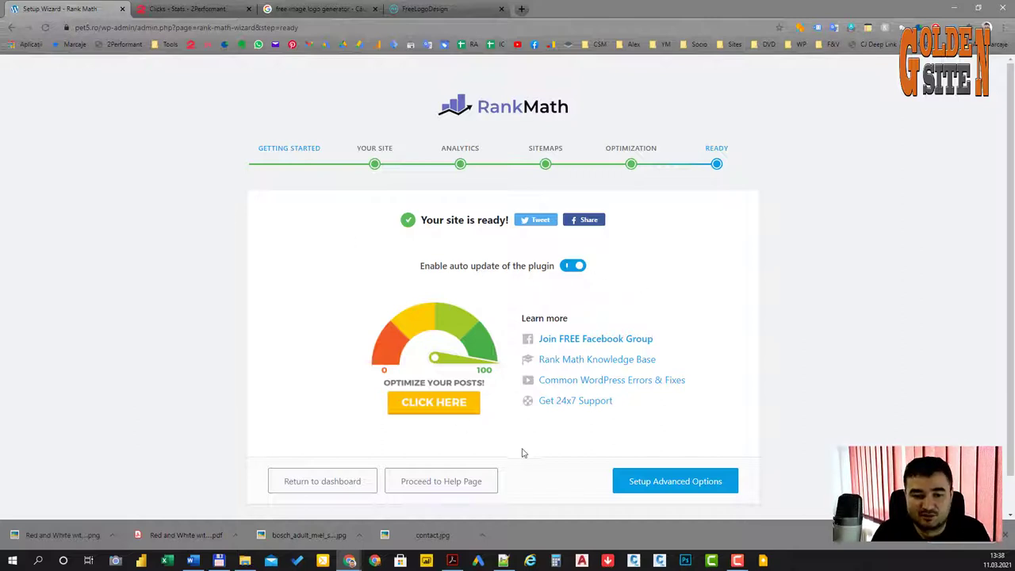
{"action": "left_click", "coordinate": [688, 485]}
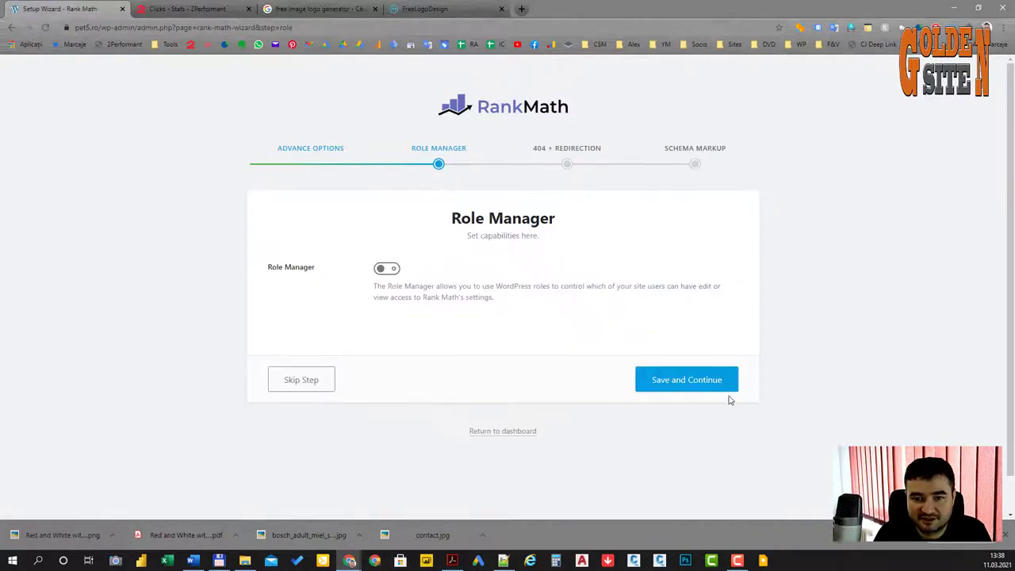
Step: Skip Role Manager, turn on 404 Monitor and Redirections, and save the Schema Markup defaults
{"action": "left_click", "coordinate": [316, 382]}
{"action": "scroll", "coordinate": [363, 310], "scroll_direction": "down", "scroll_amount": 2}
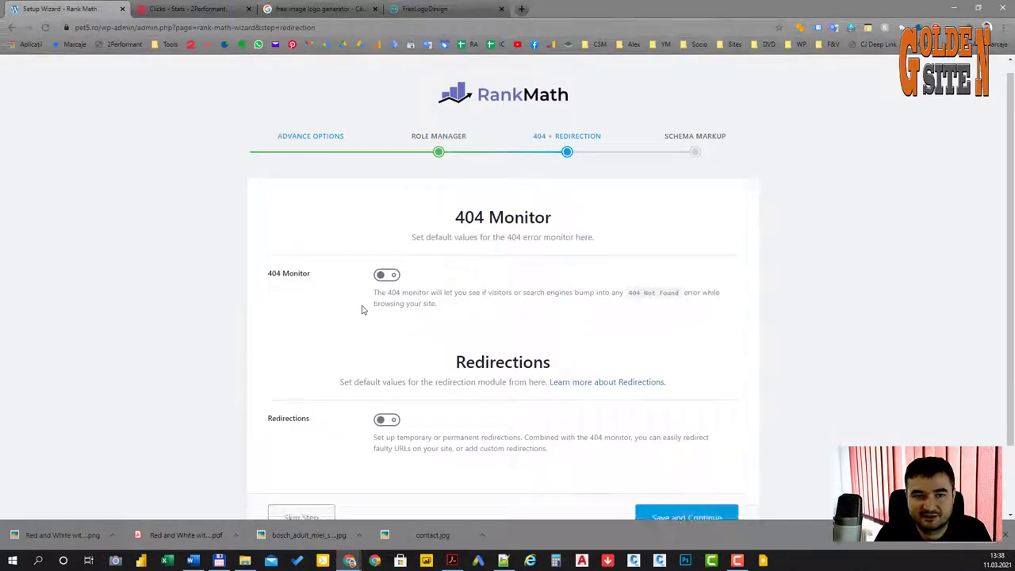
{"action": "left_click", "coordinate": [388, 193]}
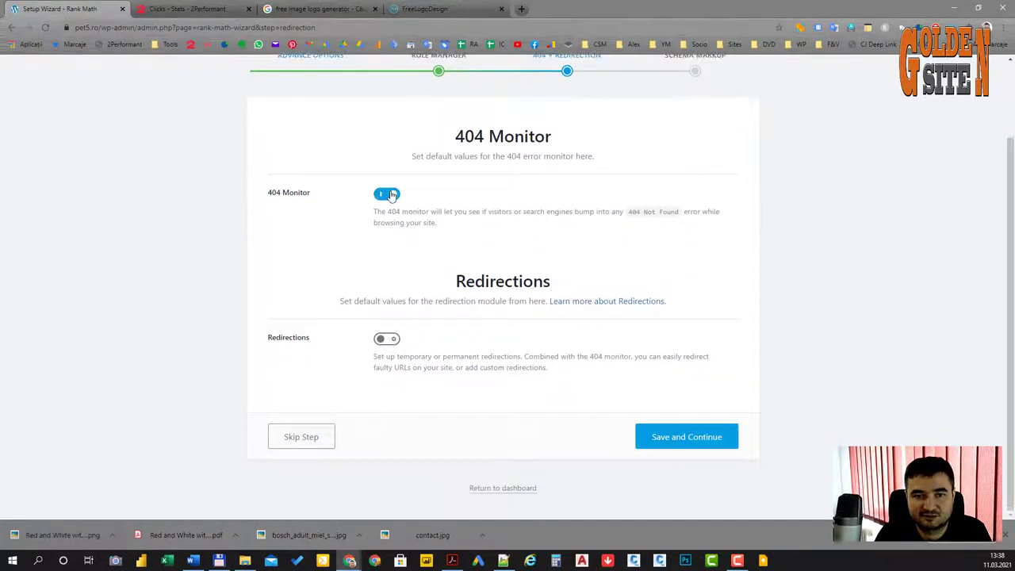
{"action": "left_click", "coordinate": [388, 340]}
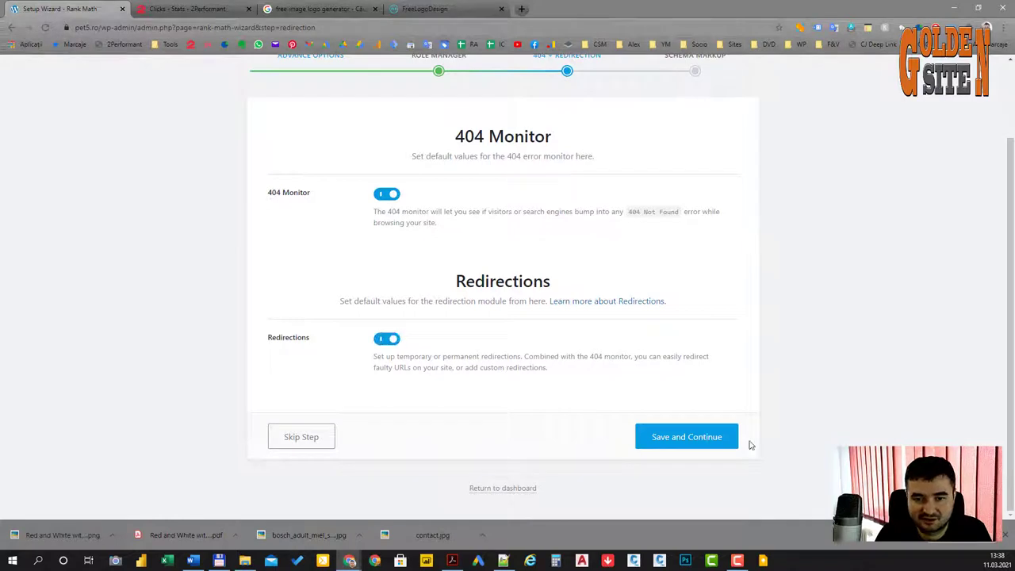
{"action": "left_click", "coordinate": [693, 446]}
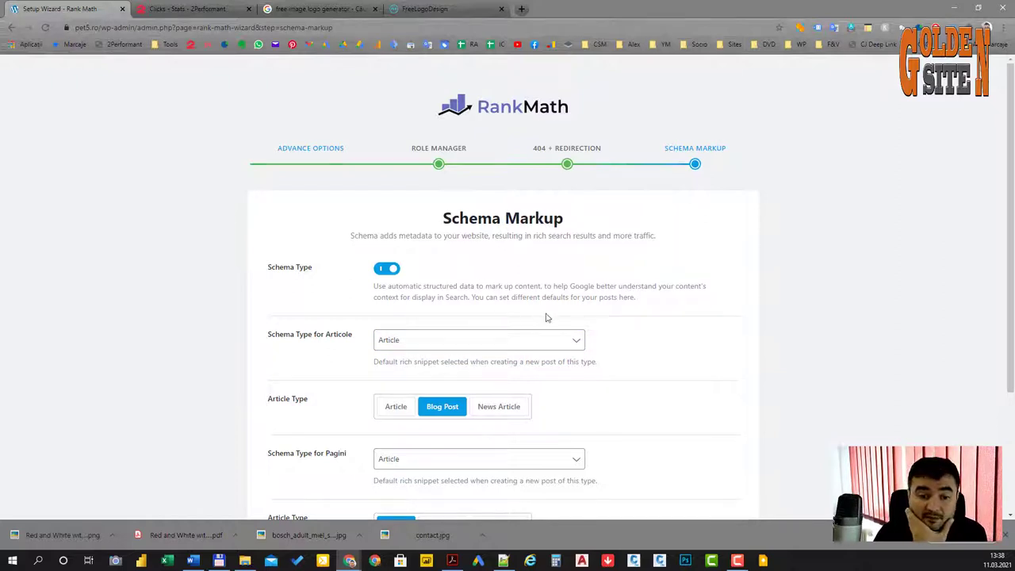
{"action": "scroll", "coordinate": [610, 340], "scroll_direction": "down", "scroll_amount": 2}
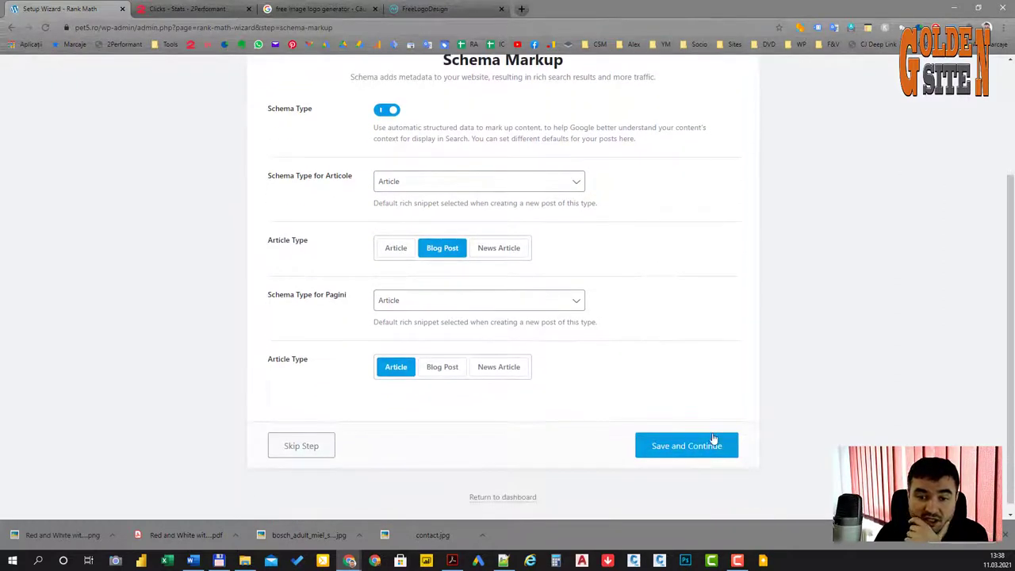
{"action": "left_click", "coordinate": [694, 449]}
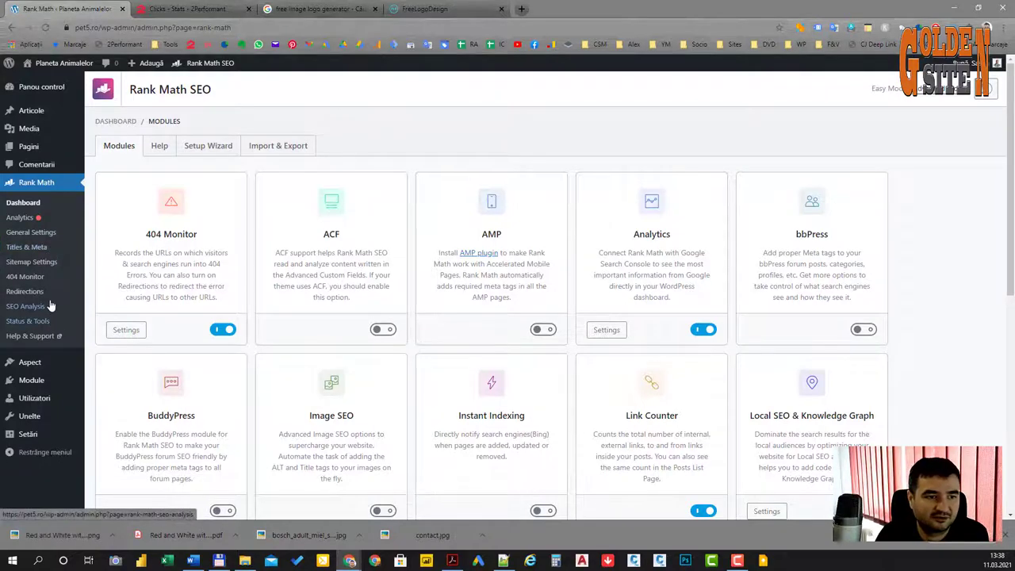
Step: Open 'Top 5 produse din Categoria Hrana Uscata Câini' from Articole > Toate articolele in the editor
{"action": "scroll", "coordinate": [301, 306], "scroll_direction": "down", "scroll_amount": 5}
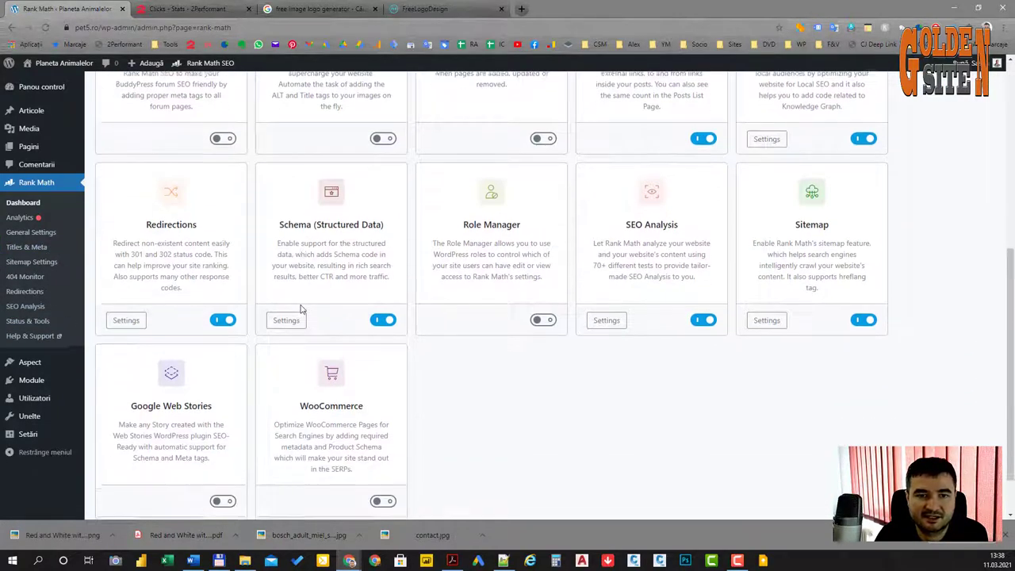
{"action": "scroll", "coordinate": [301, 308], "scroll_direction": "up", "scroll_amount": 5}
{"action": "mouse_move", "coordinate": [32, 111]}
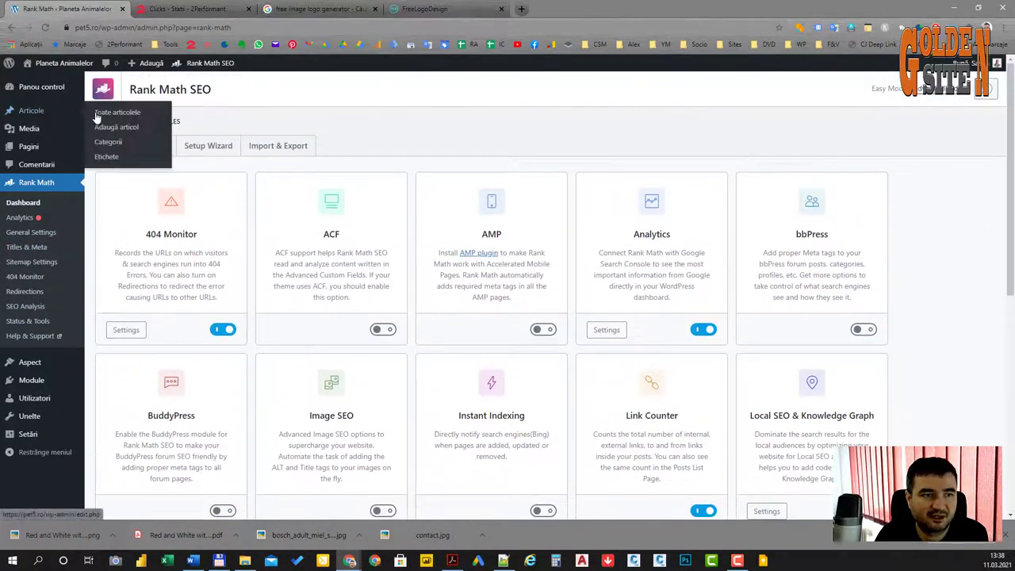
{"action": "left_click", "coordinate": [98, 113]}
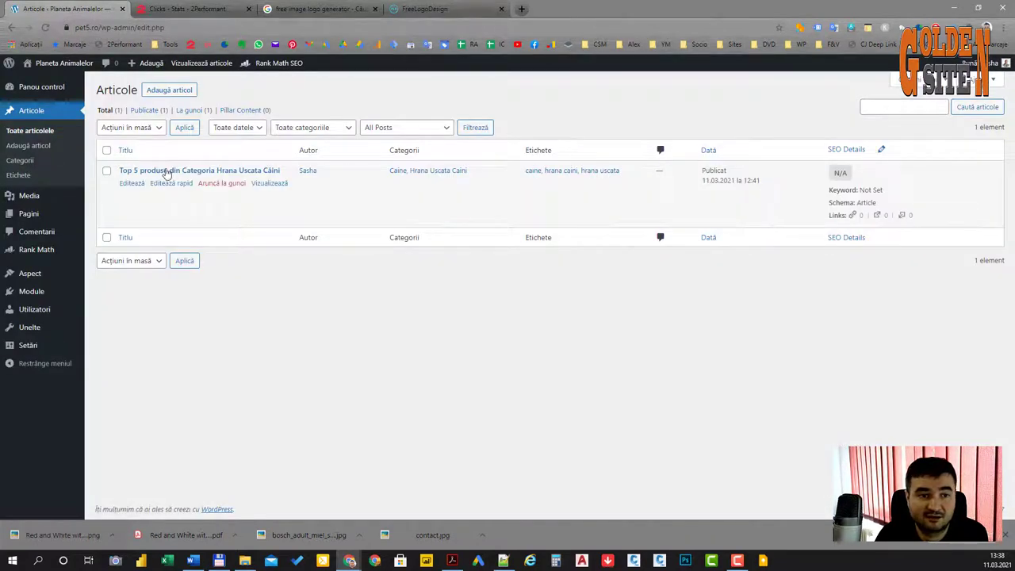
{"action": "left_click", "coordinate": [167, 171]}
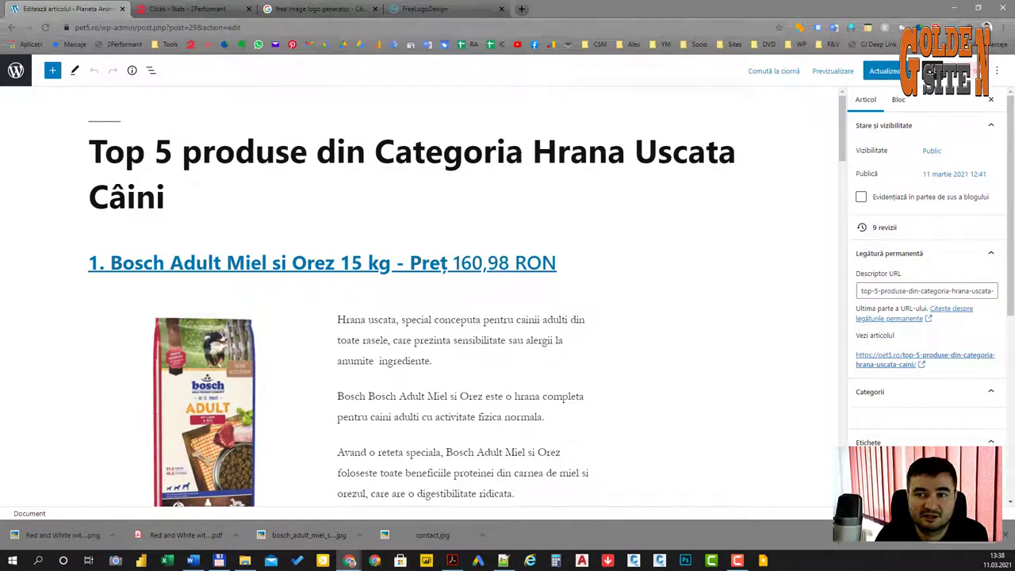
{"action": "scroll", "coordinate": [528, 296], "scroll_direction": "down", "scroll_amount": 11}
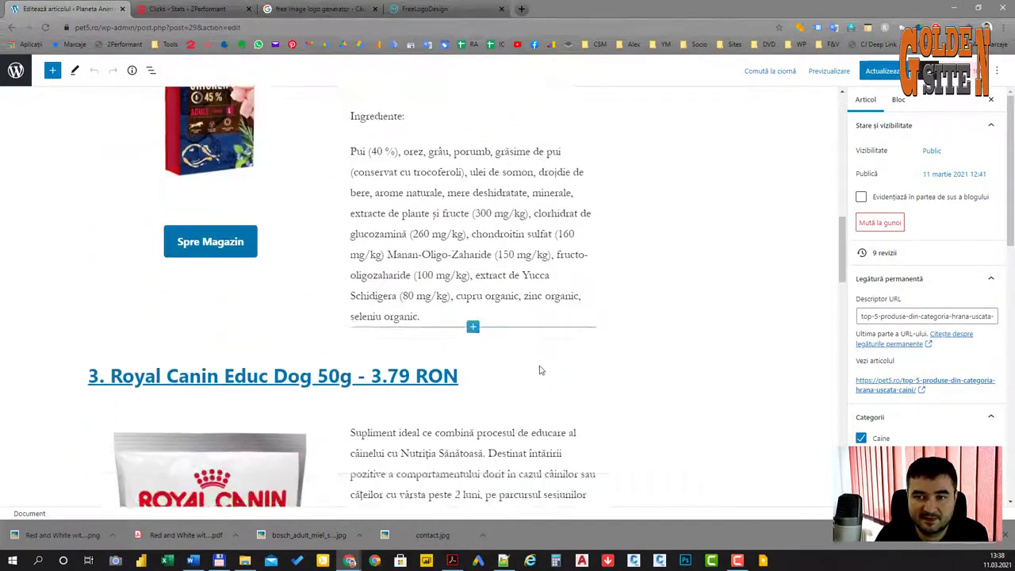
{"action": "scroll", "coordinate": [539, 370], "scroll_direction": "down", "scroll_amount": 15}
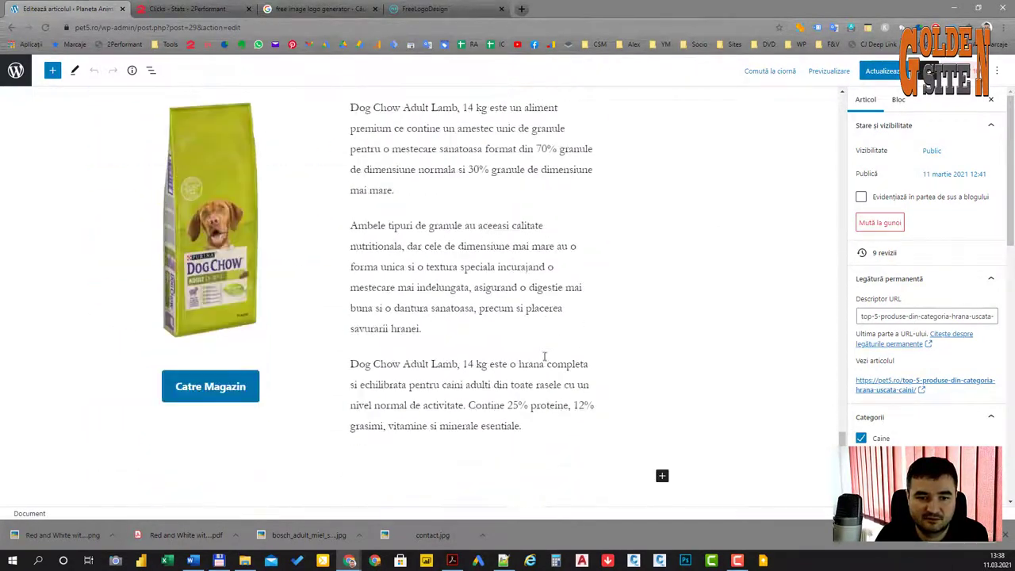
{"action": "scroll", "coordinate": [678, 376], "scroll_direction": "up", "scroll_amount": 13}
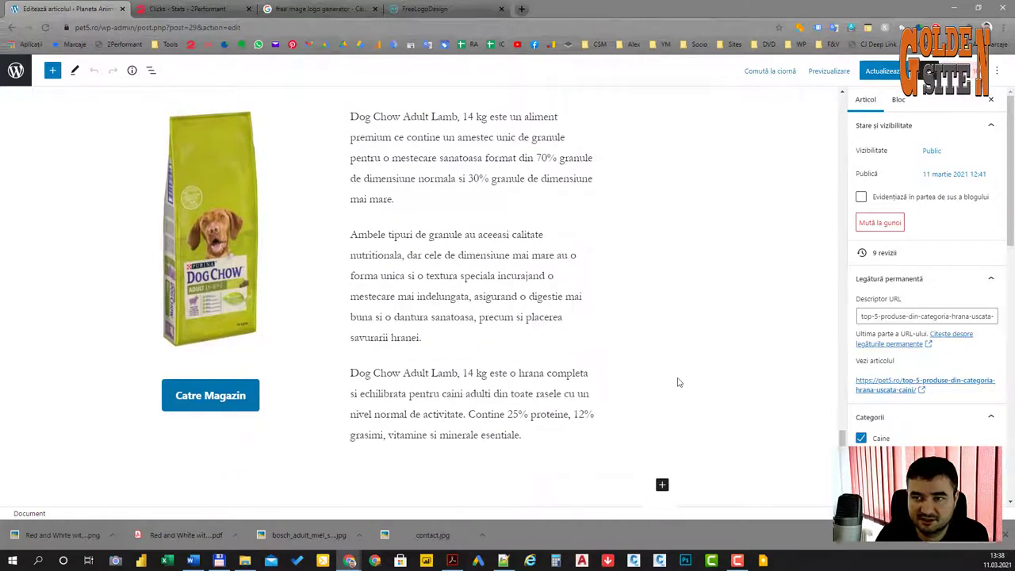
{"action": "scroll", "coordinate": [678, 375], "scroll_direction": "up", "scroll_amount": 10}
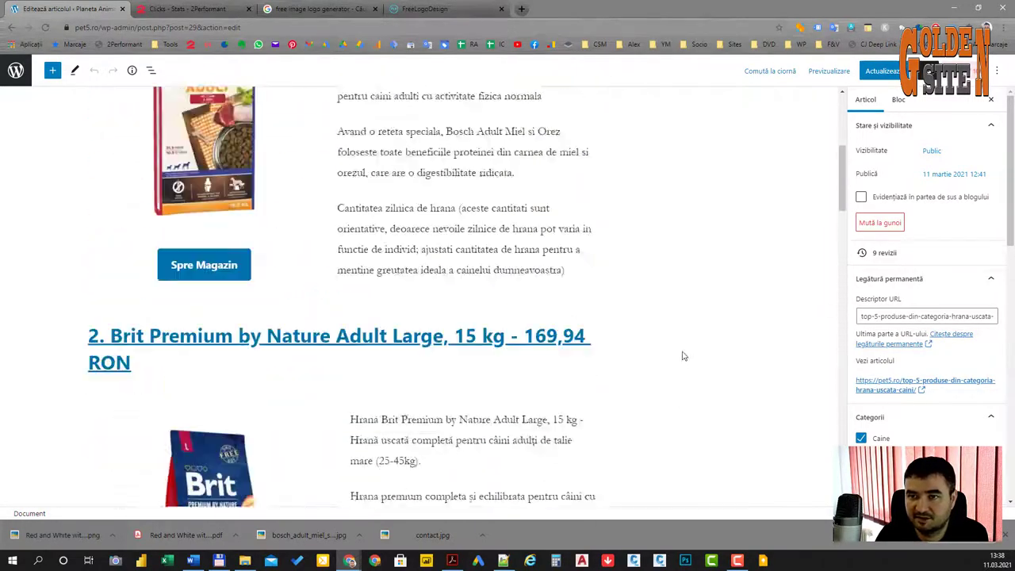
Step: Open the Rank Math sidebar for the dog-food post and launch its Edit Snippet editor
{"action": "left_click", "coordinate": [963, 73]}
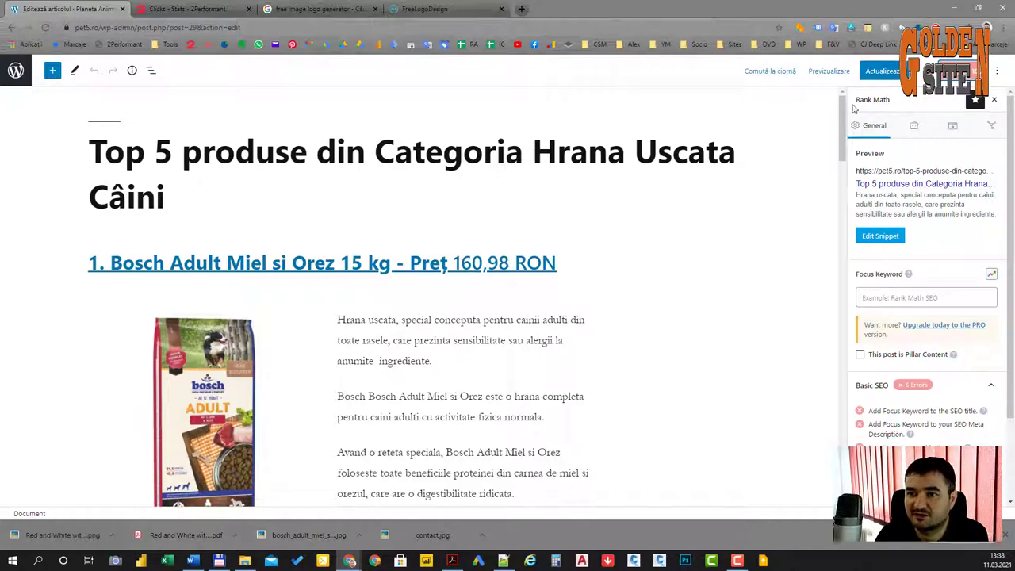
{"action": "scroll", "coordinate": [553, 250], "scroll_direction": "down", "scroll_amount": 20}
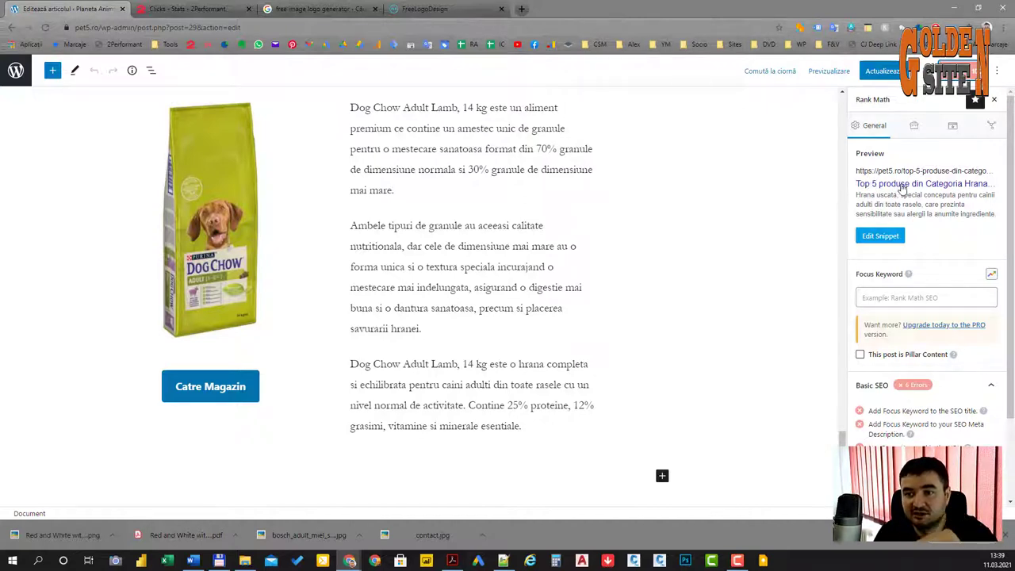
{"action": "left_click", "coordinate": [879, 237]}
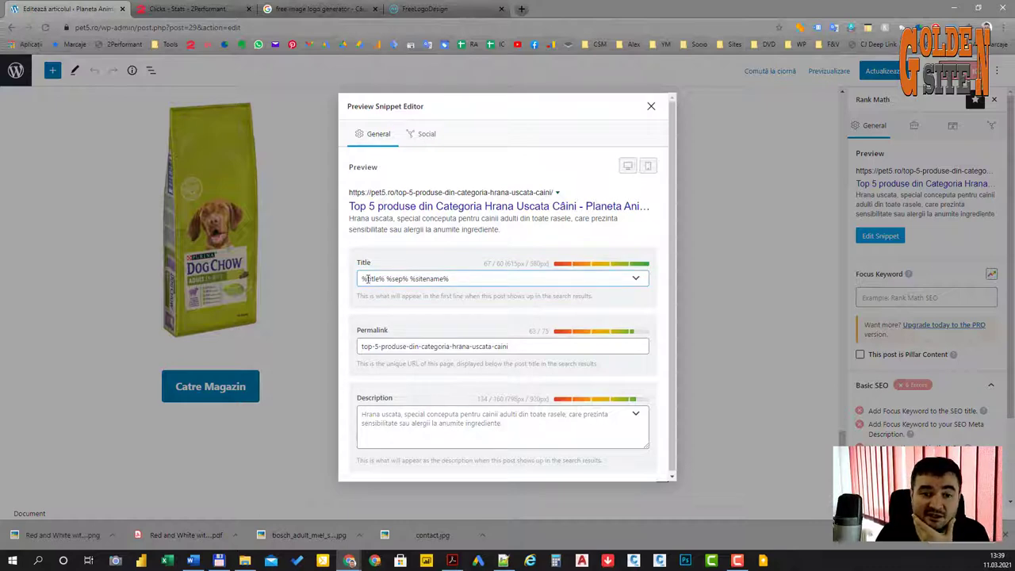
Step: Replace the templated snippet title with 'TOP 5 Hrana Uscata'
{"action": "left_click", "coordinate": [370, 279]}
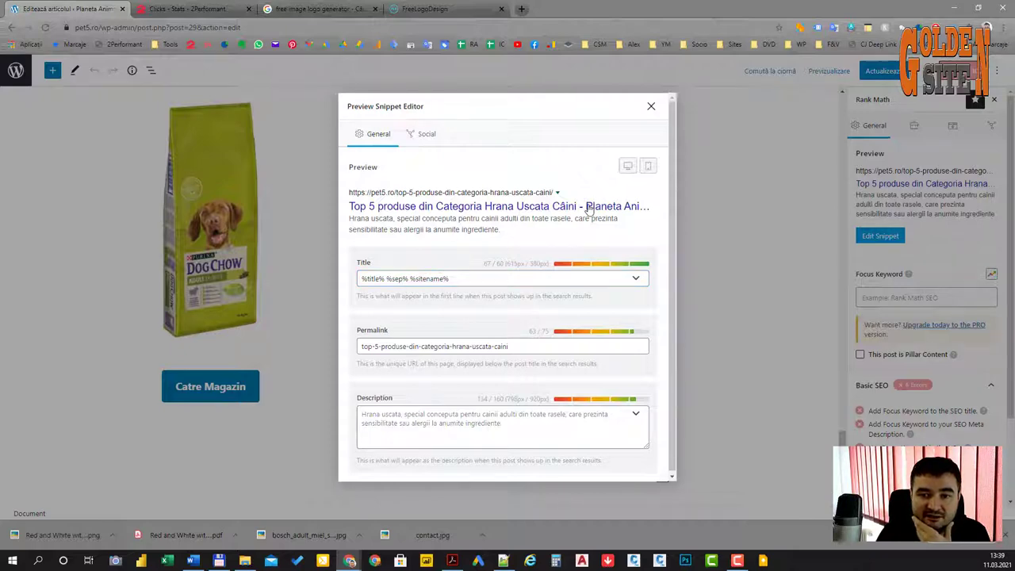
{"action": "left_click", "coordinate": [445, 279]}
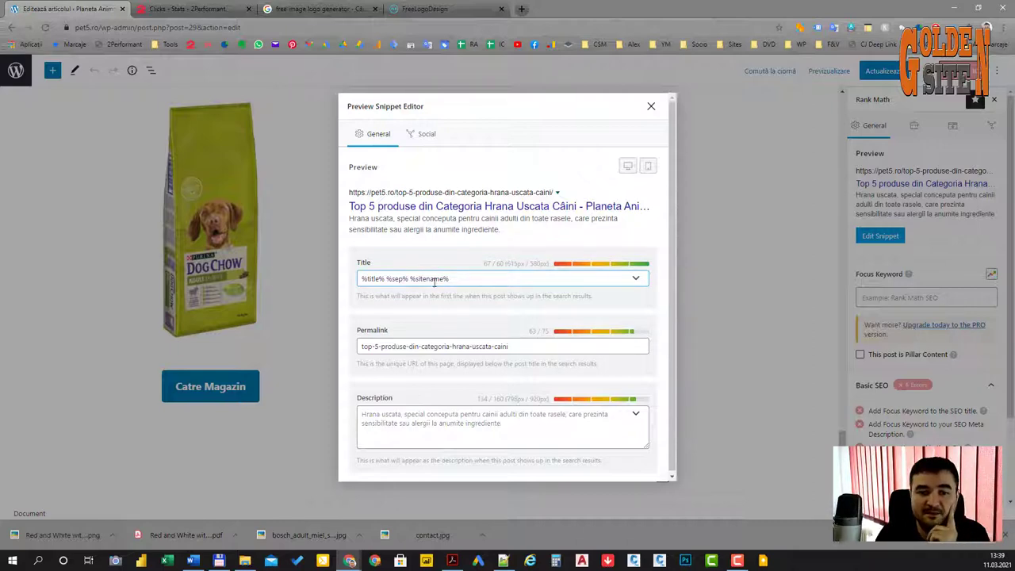
{"action": "left_click", "coordinate": [394, 278]}
{"action": "triple_click", "coordinate": [465, 278]}
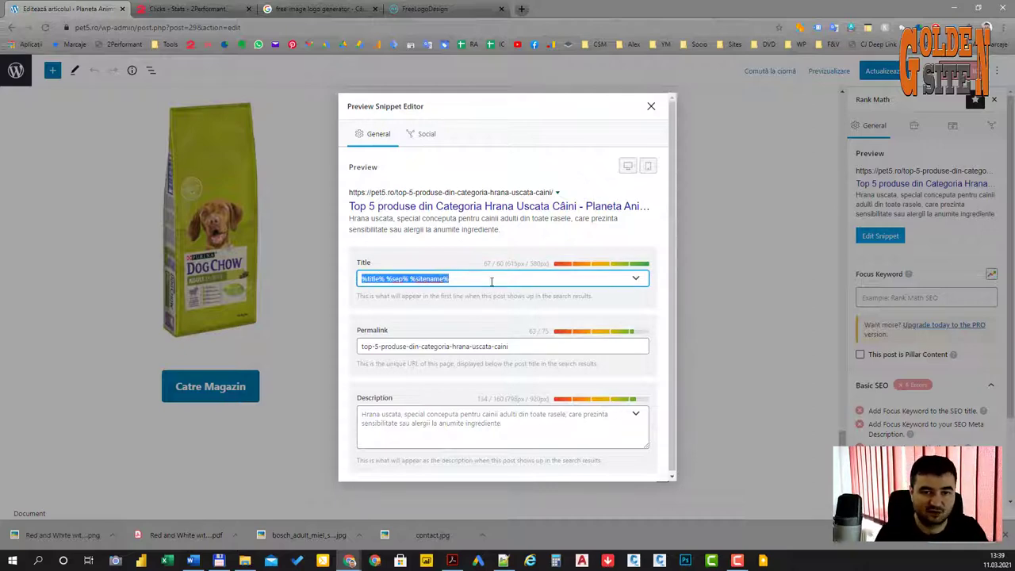
{"action": "type", "text": "TO"}
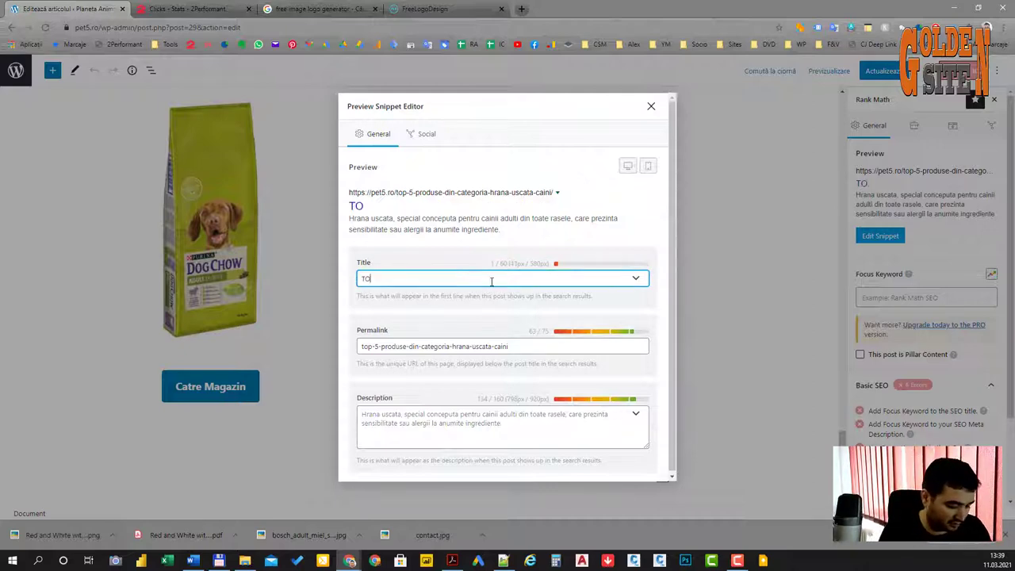
{"action": "type", "text": "P 5"}
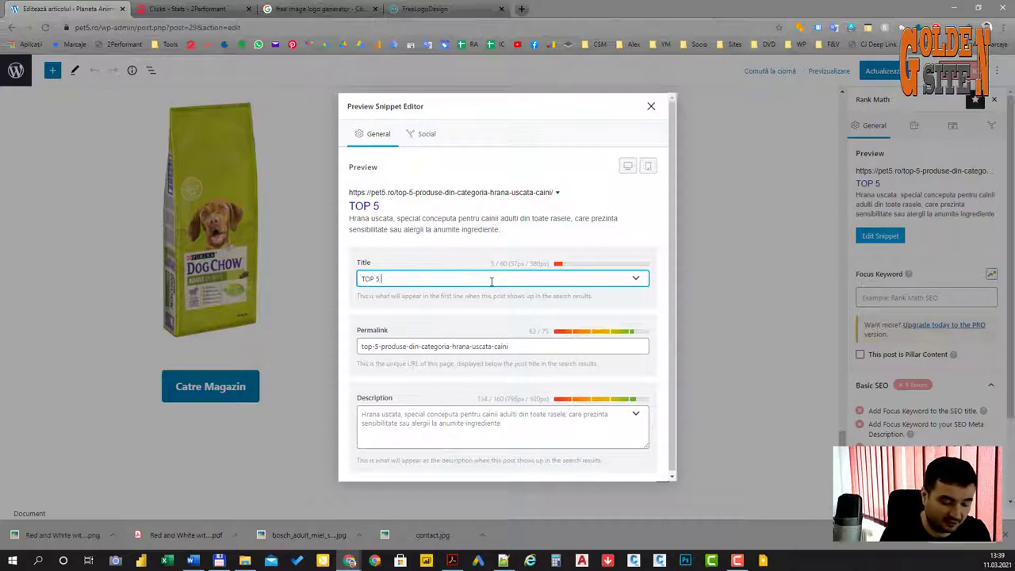
{"action": "type", "text": "Hran"}
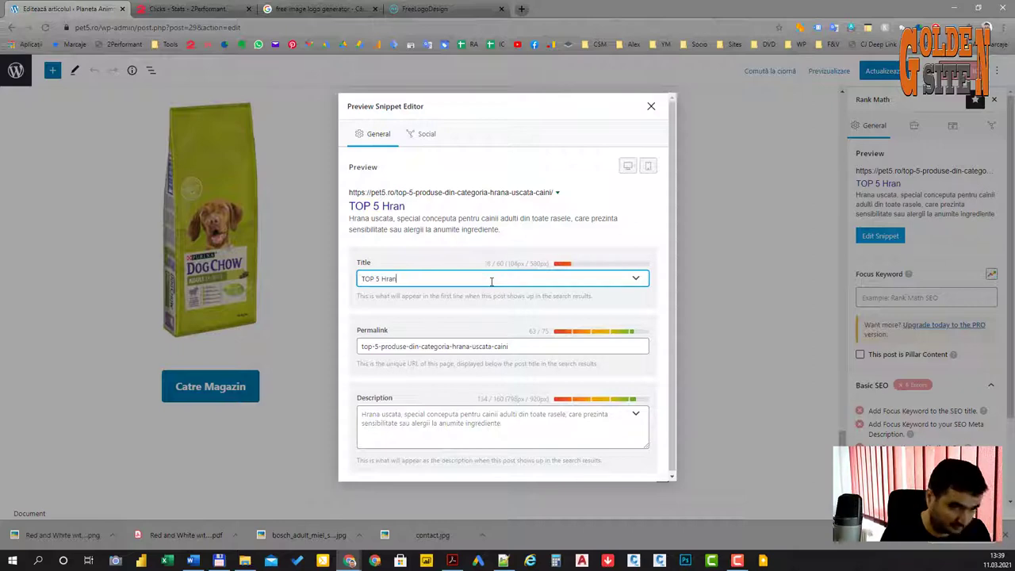
{"action": "type", "text": "a Uscata"}
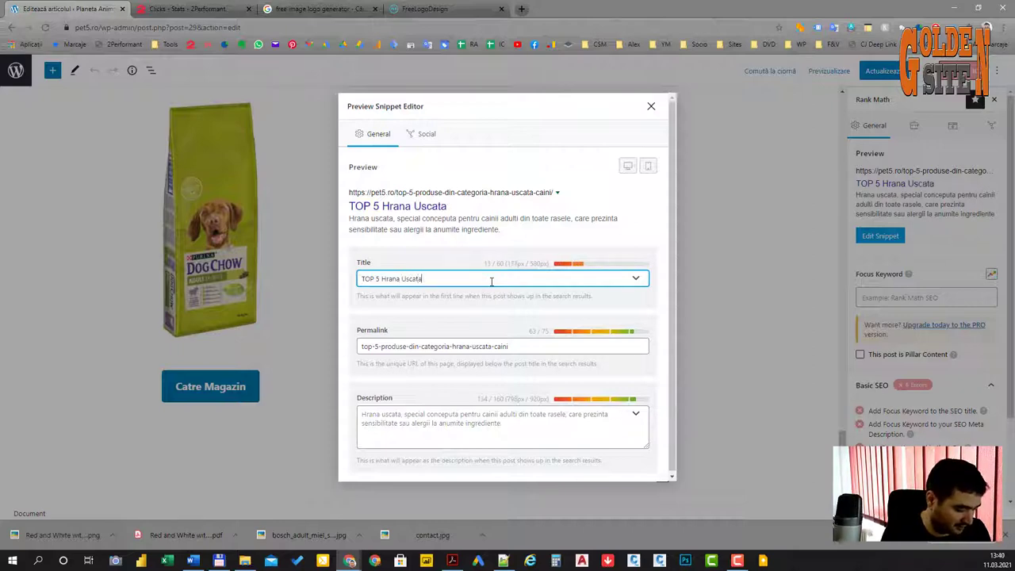